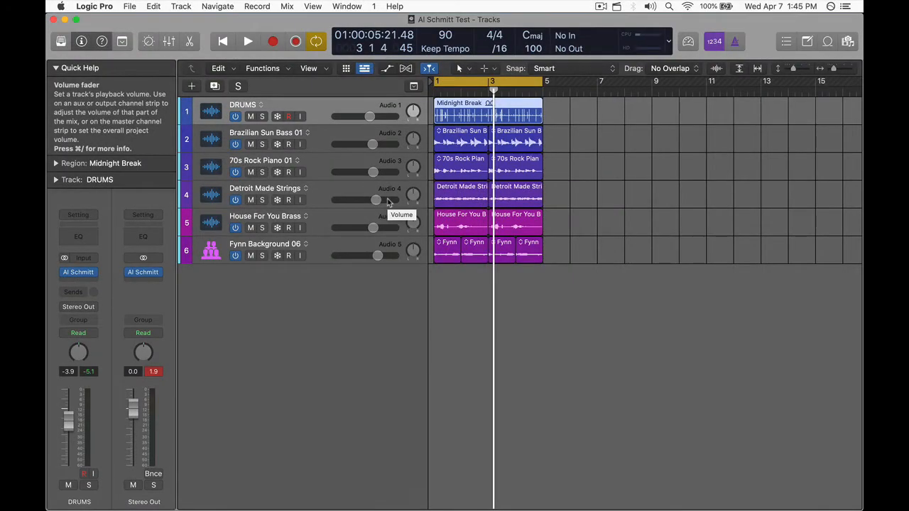
Step: Show the mixer and play the full mix with the Al Schmitt plug-ins bypassed, and again with them enabled
key(x)
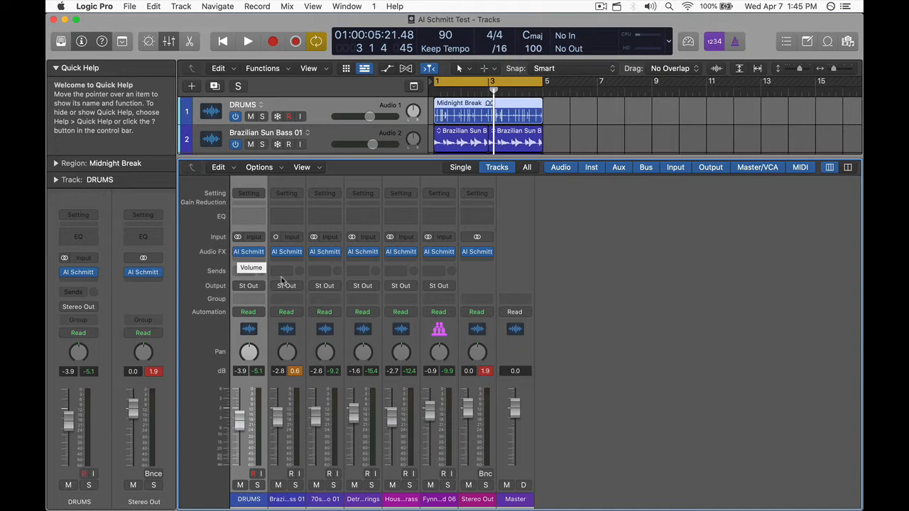
key(space)
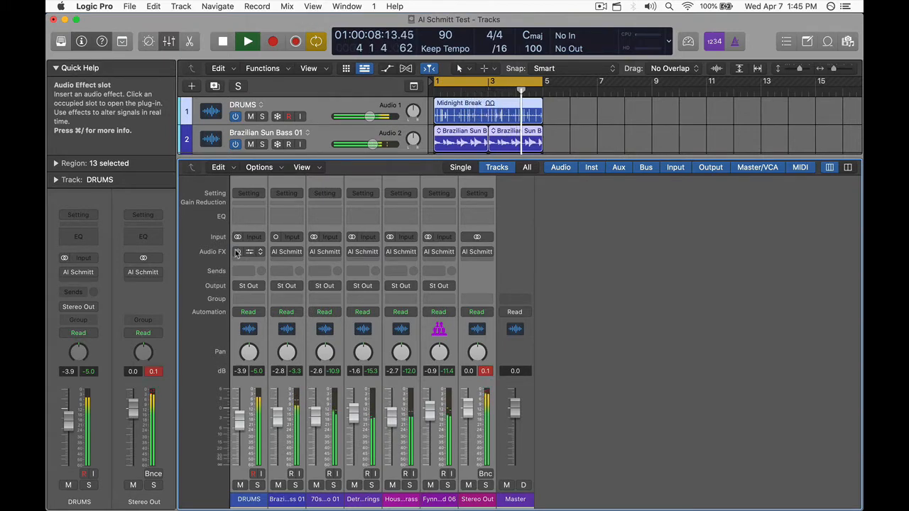
key(space)
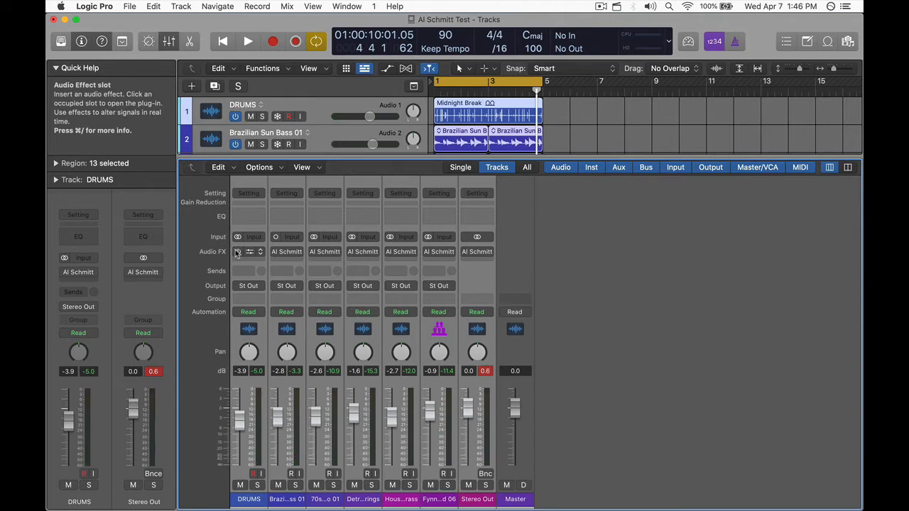
key(space)
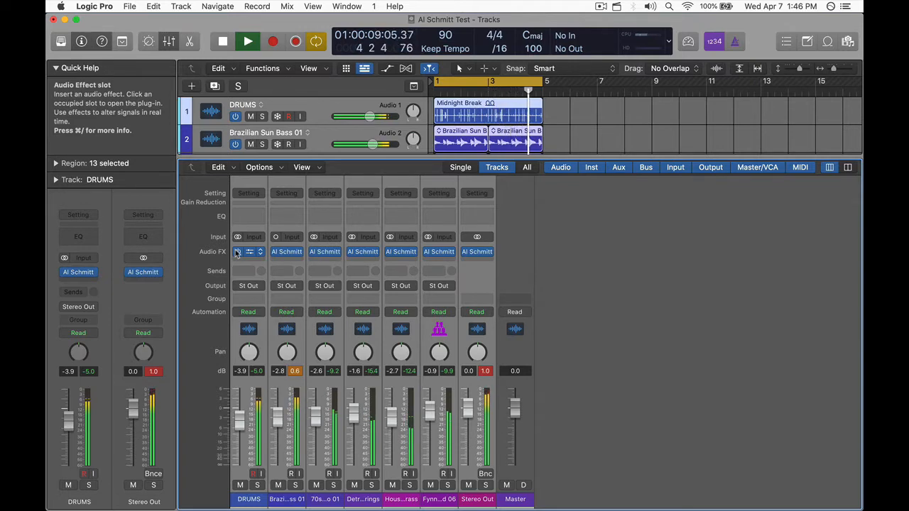
key(space)
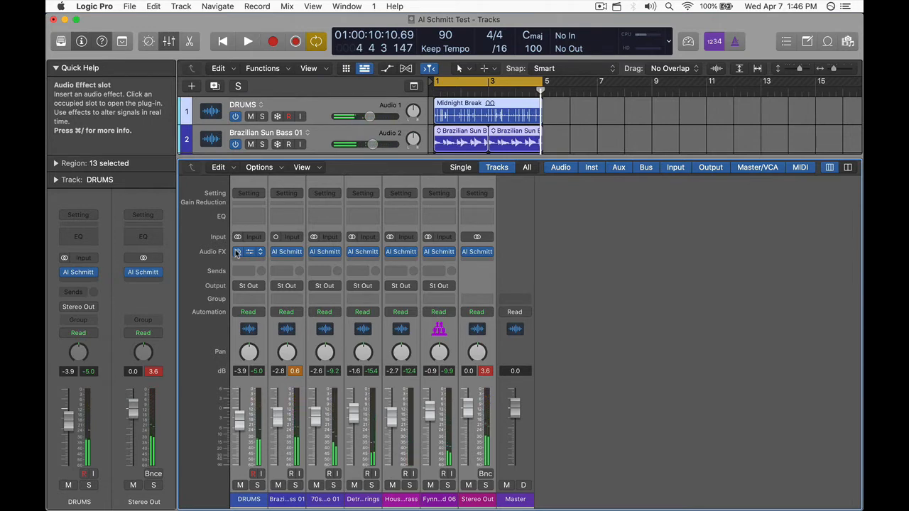
Step: Open the Al Schmitt plug-in on the DRUMS channel and look through its source options, keeping Mix
click(238, 332)
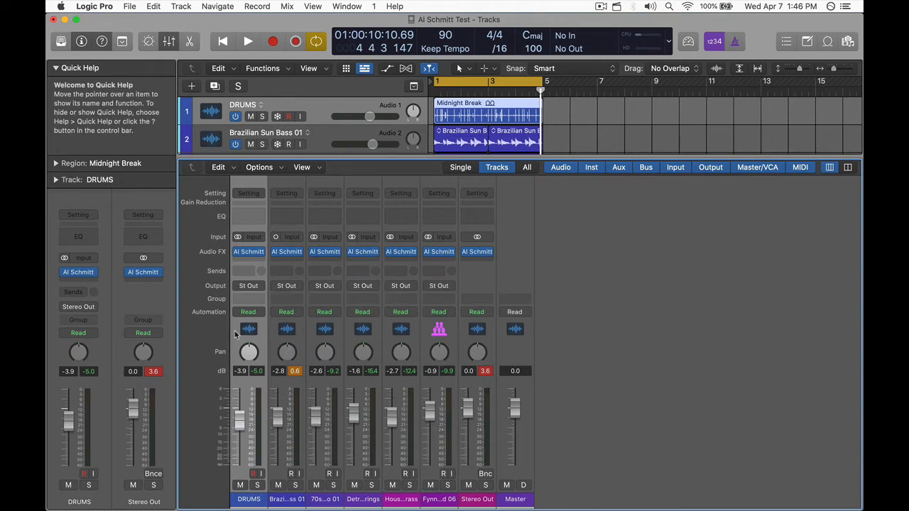
click(252, 253)
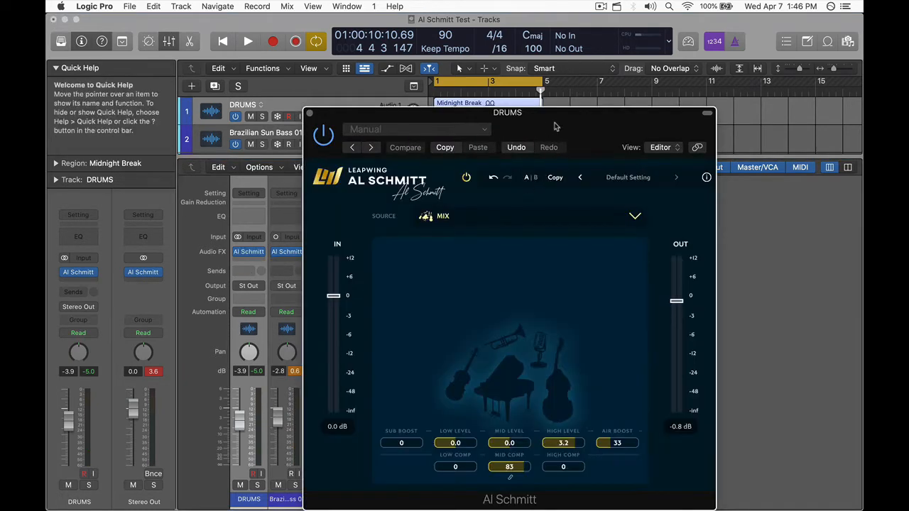
drag(554, 127, 546, 71)
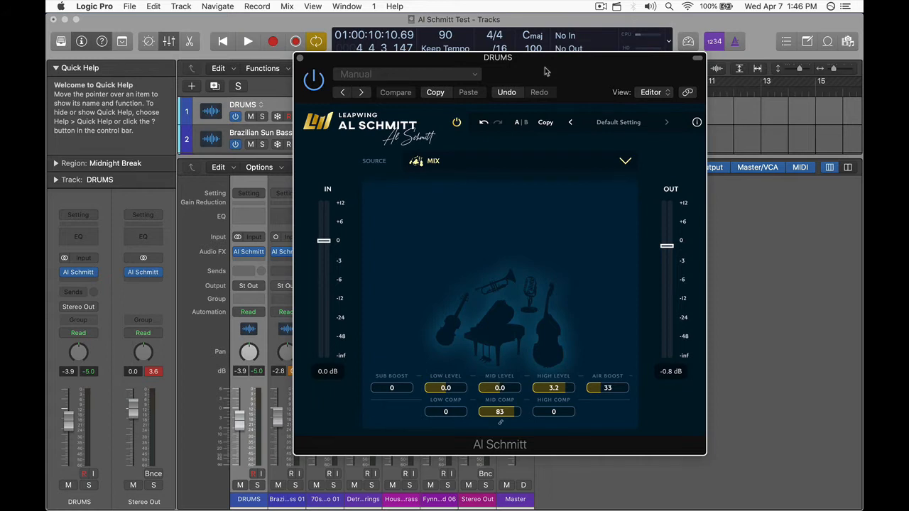
click(533, 161)
click(364, 159)
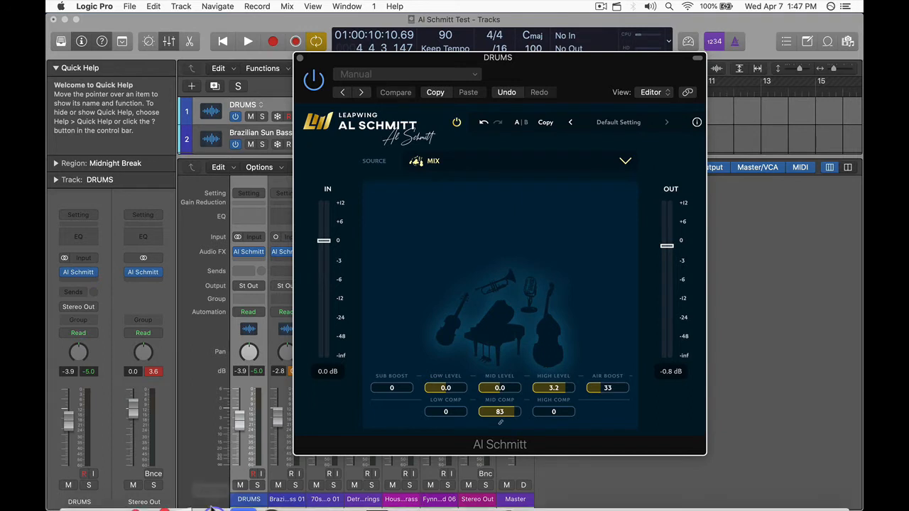
Step: Solo DRUMS and compare its sound with the Al Schmitt plug-in enabled and bypassed, leaving it enabled and closing its window
click(258, 486)
key(space)
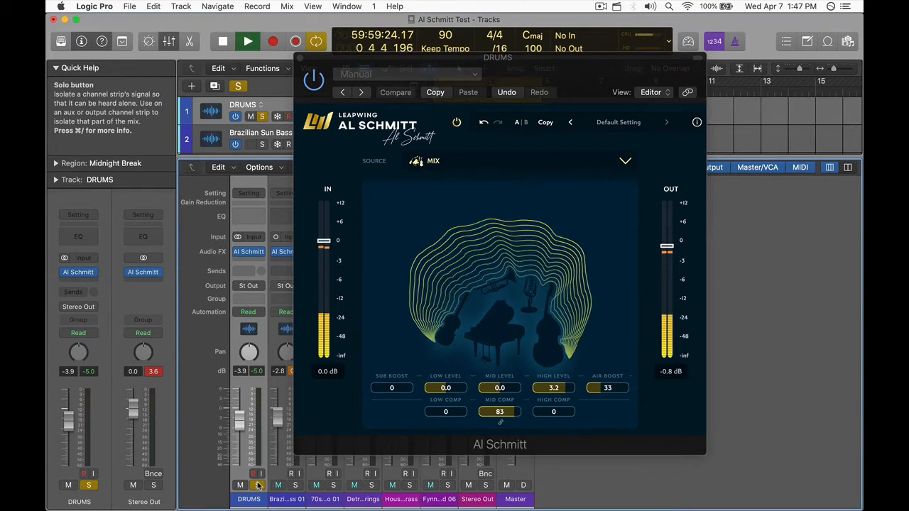
click(316, 80)
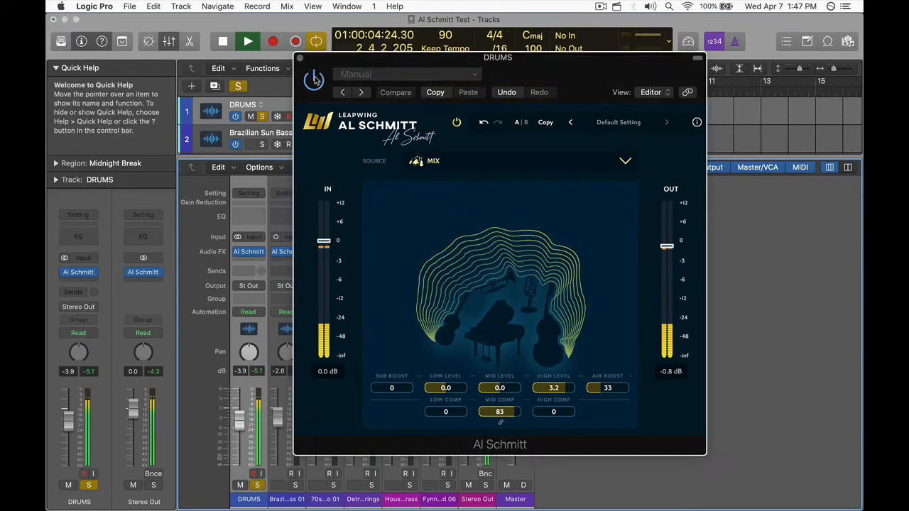
click(315, 80)
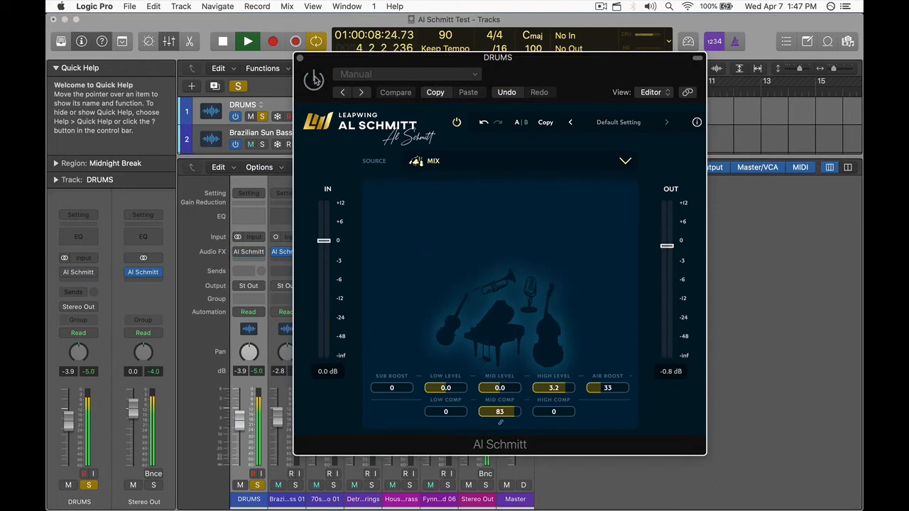
click(315, 81)
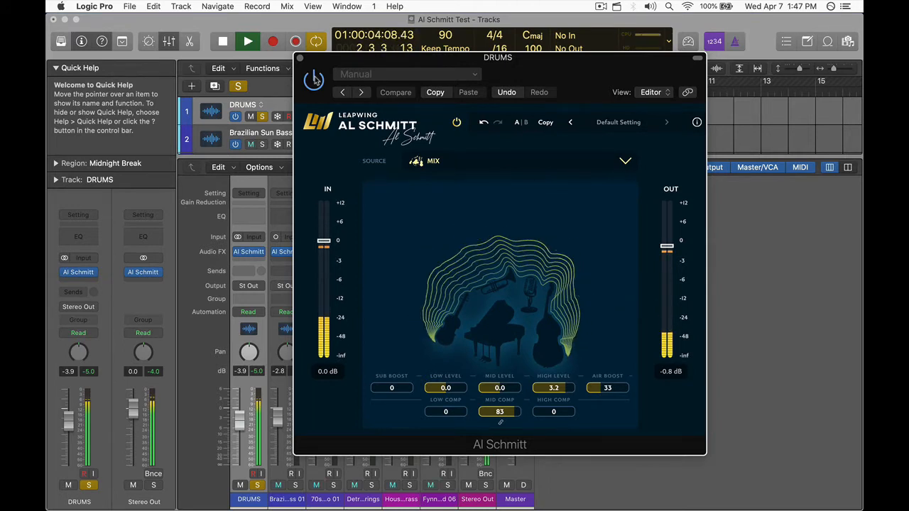
key(space)
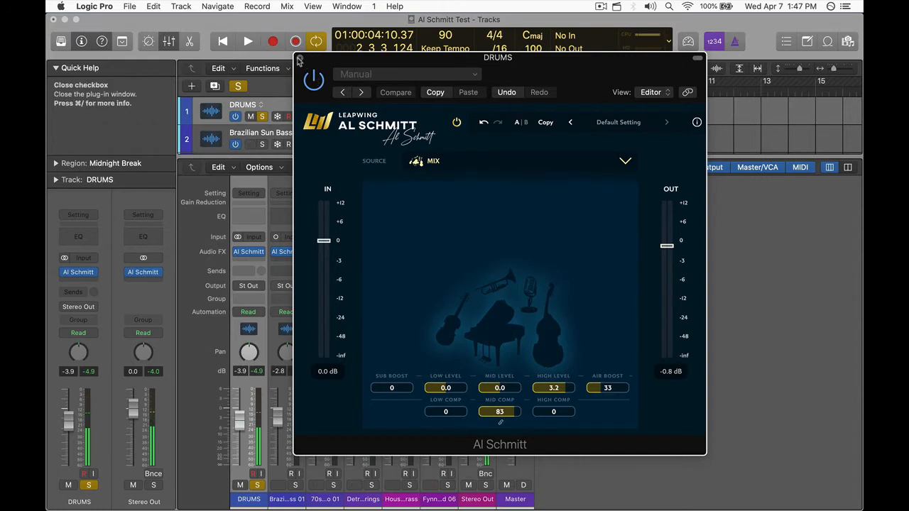
click(299, 59)
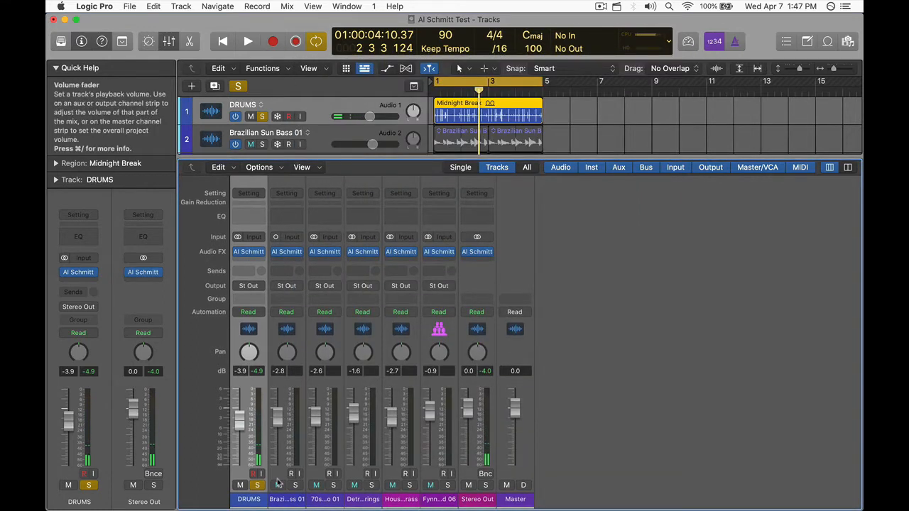
Step: Solo Brazilian Sun Bass 01 instead of DRUMS and open its Al Schmitt plug-in
click(294, 485)
click(257, 485)
click(287, 253)
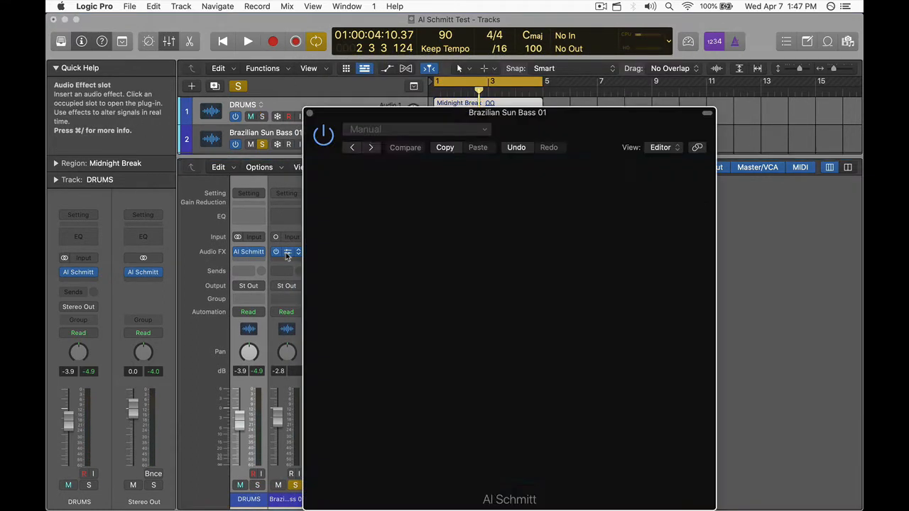
drag(627, 130, 603, 71)
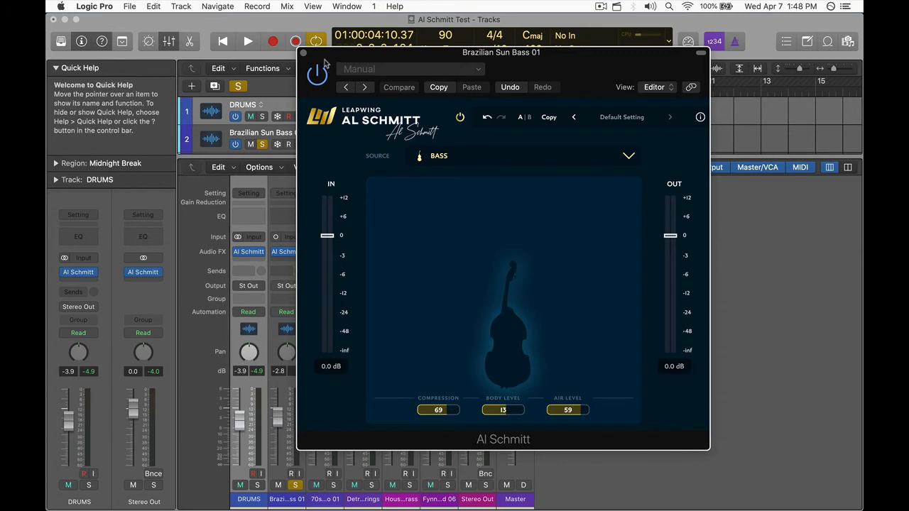
Step: Play the soloed bass and compare it with the Al Schmitt plug-in enabled and bypassed, leaving it enabled
key(space)
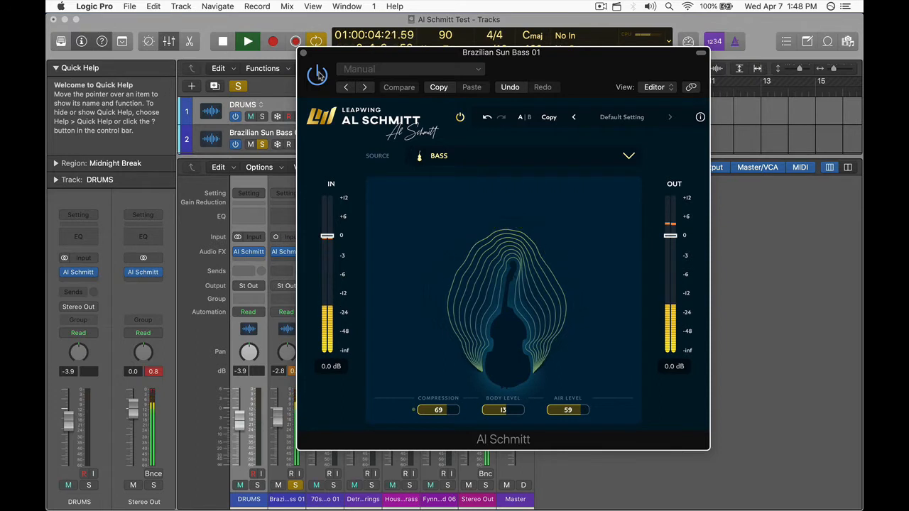
click(318, 75)
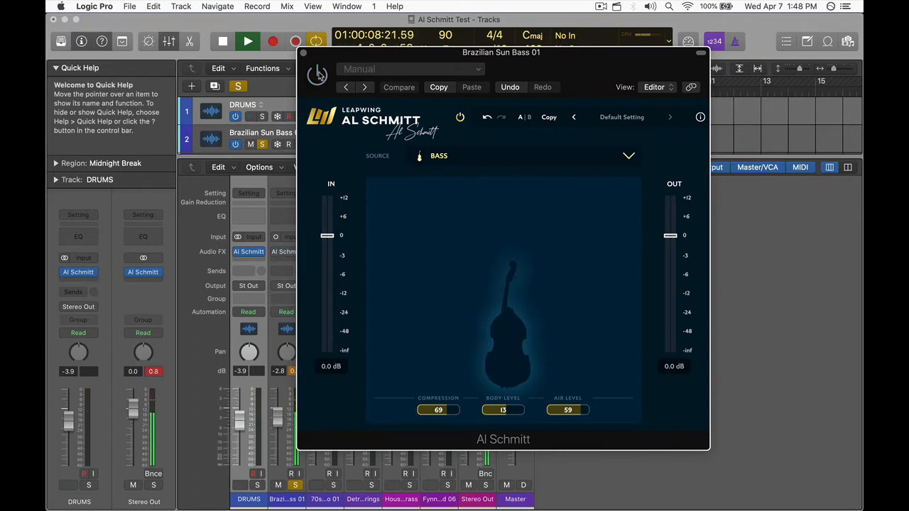
click(318, 74)
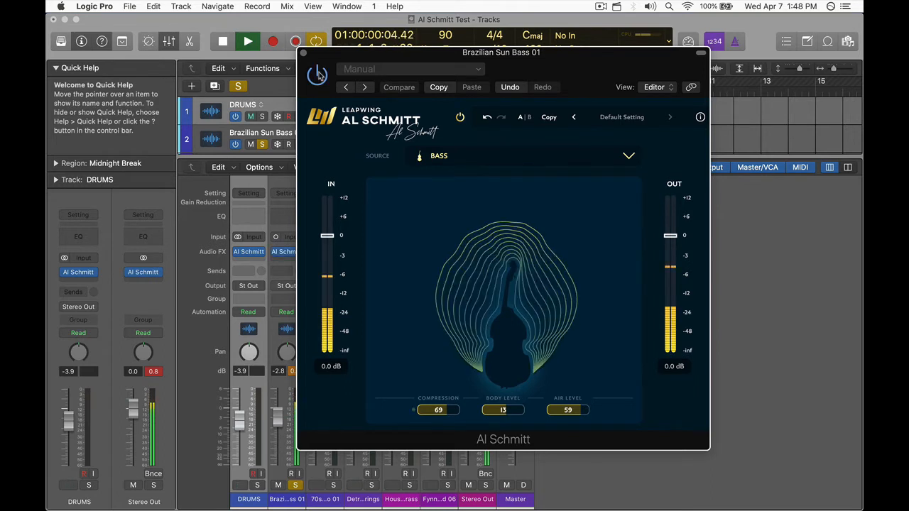
key(space)
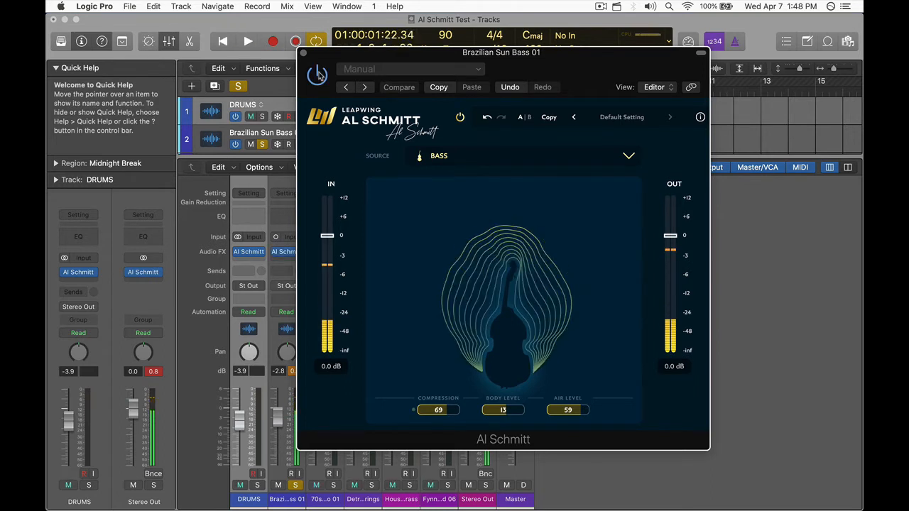
Step: Unsolo the bass and compare the full mix with the bass plug-in enabled and bypassed, leaving it enabled and closing its window
mouse_move(300, 456)
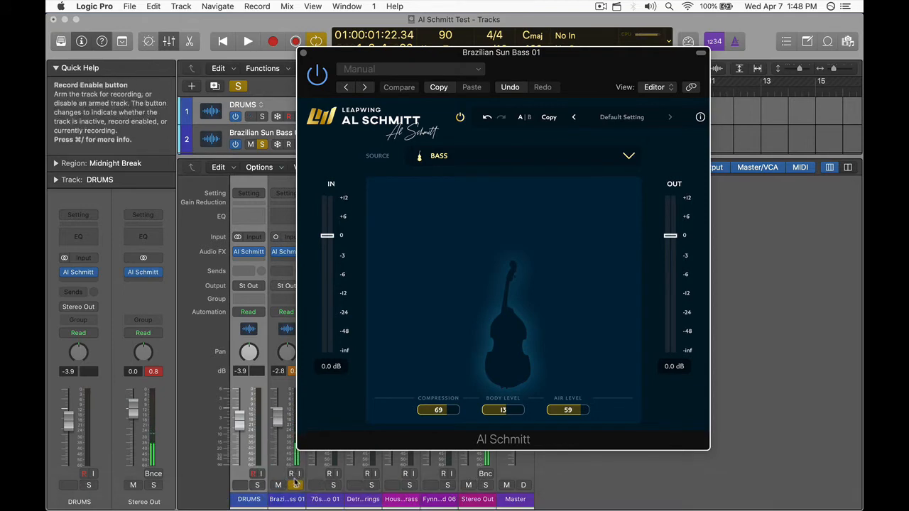
click(293, 474)
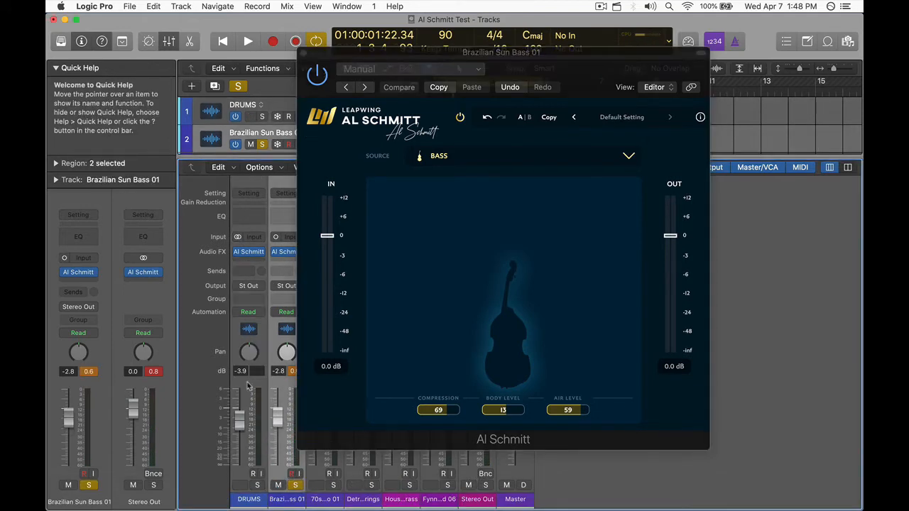
key(s)
key(space)
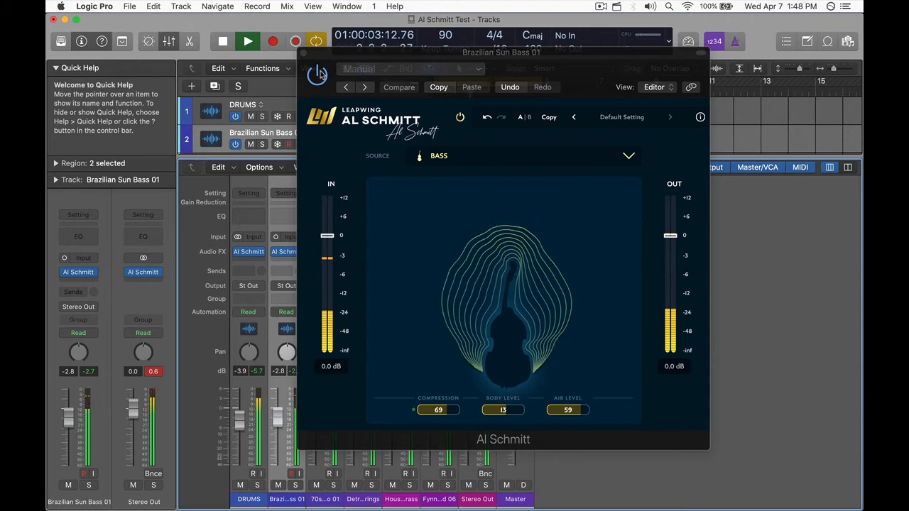
click(317, 74)
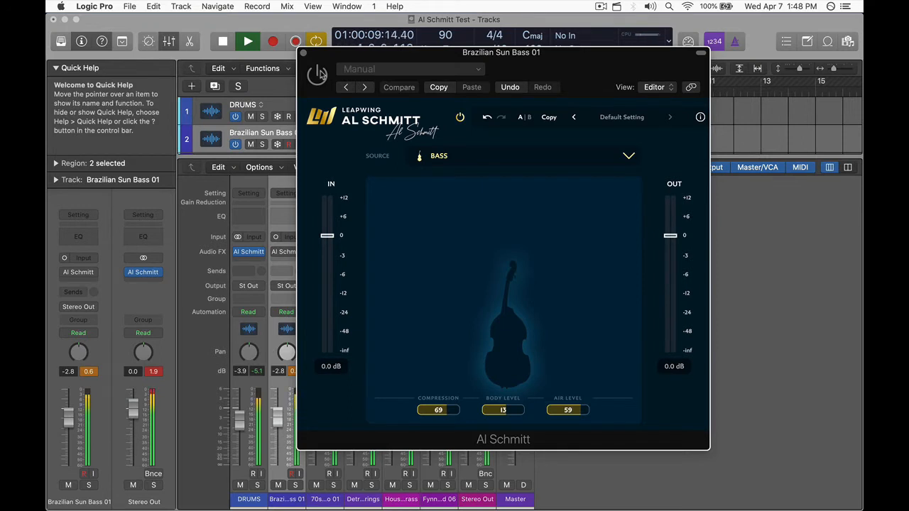
click(318, 73)
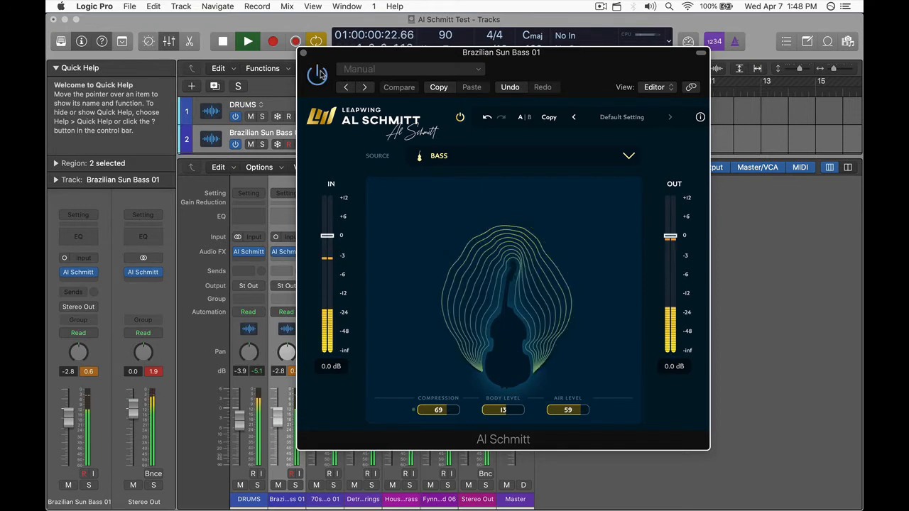
key(space)
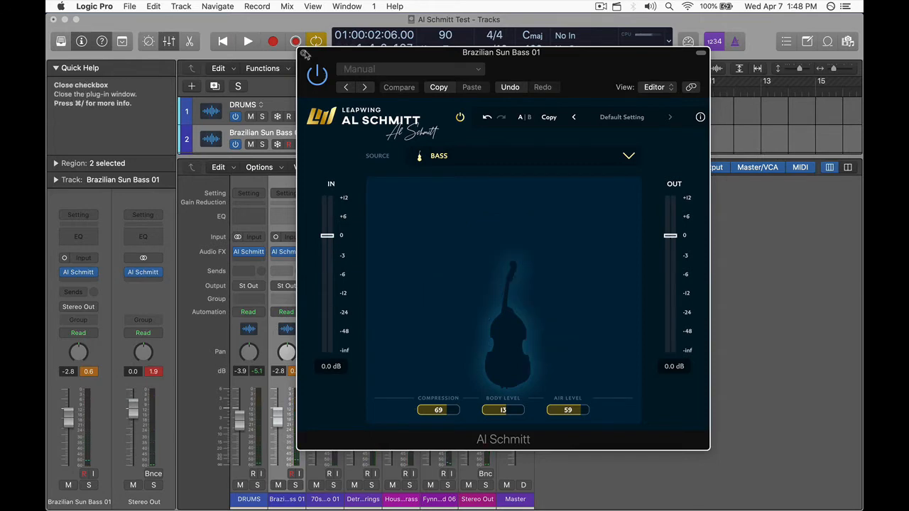
click(305, 54)
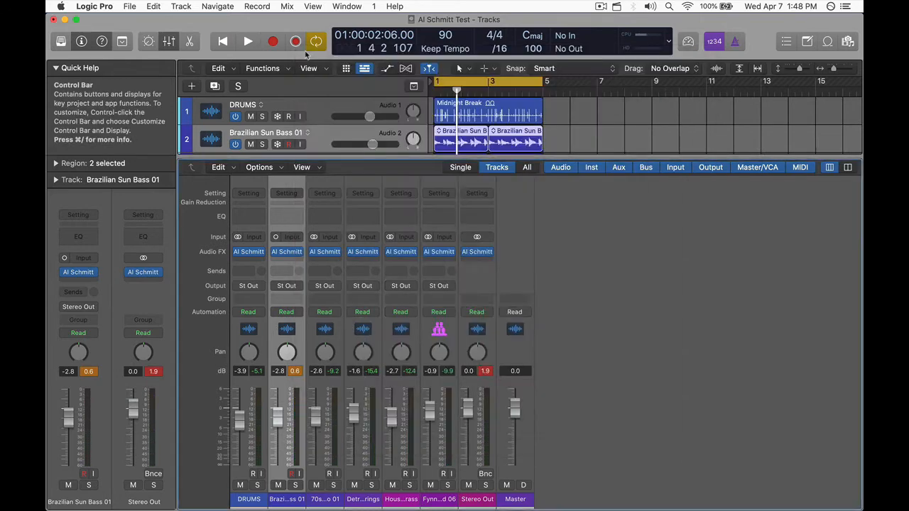
Step: Open the Al Schmitt plug-in on the 70s Rock Piano 01 channel and solo that track
click(333, 334)
click(331, 253)
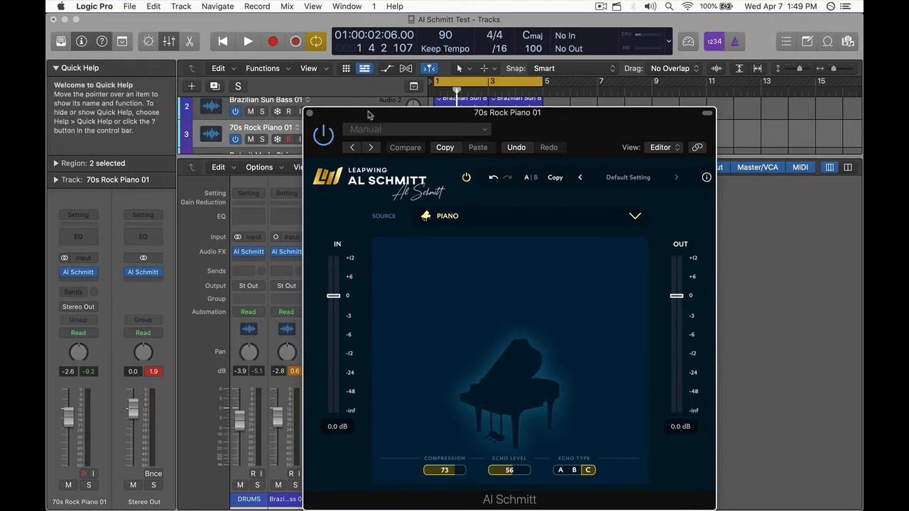
drag(368, 111, 489, 81)
key(s)
Step: Play the soloed piano and compare it with the Al Schmitt plug-in enabled and bypassed, leaving it enabled
key(space)
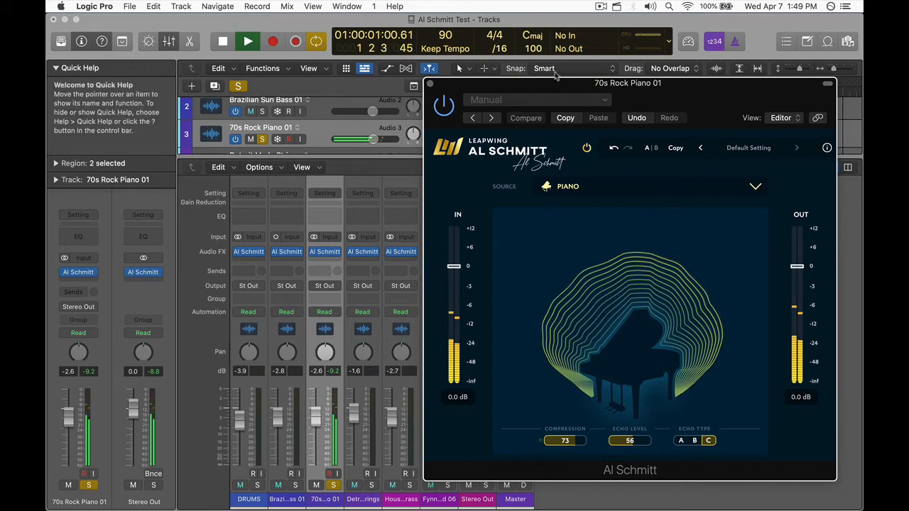
click(446, 106)
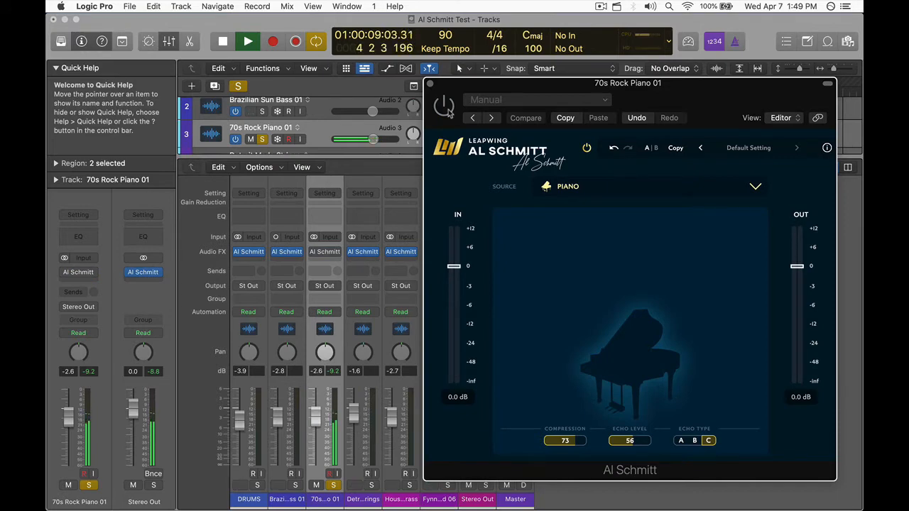
click(445, 107)
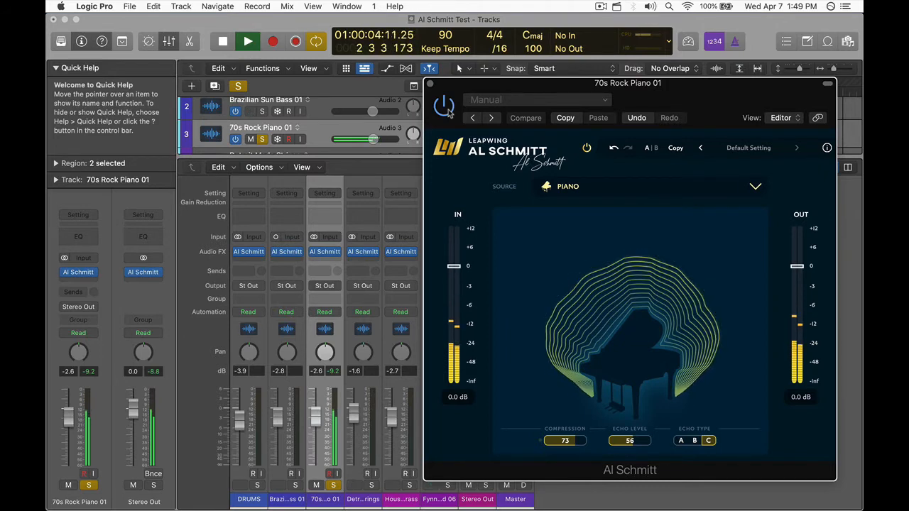
key(space)
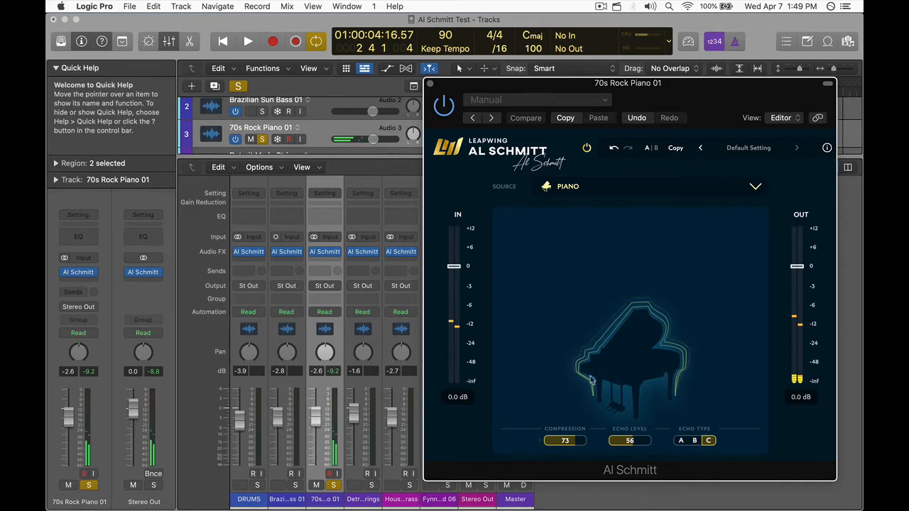
Step: Set the piano plug-in's compression to 74 and close the plug-in window
click(575, 442)
drag(572, 442, 577, 442)
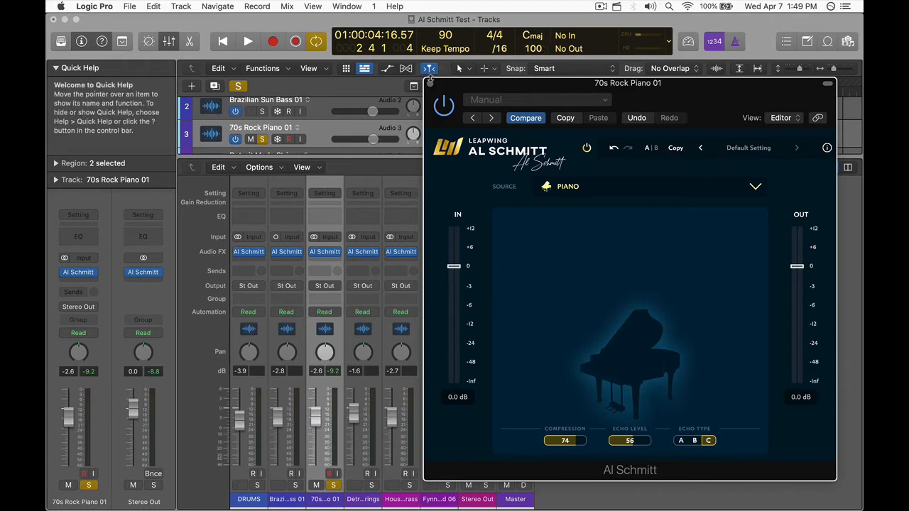
click(430, 83)
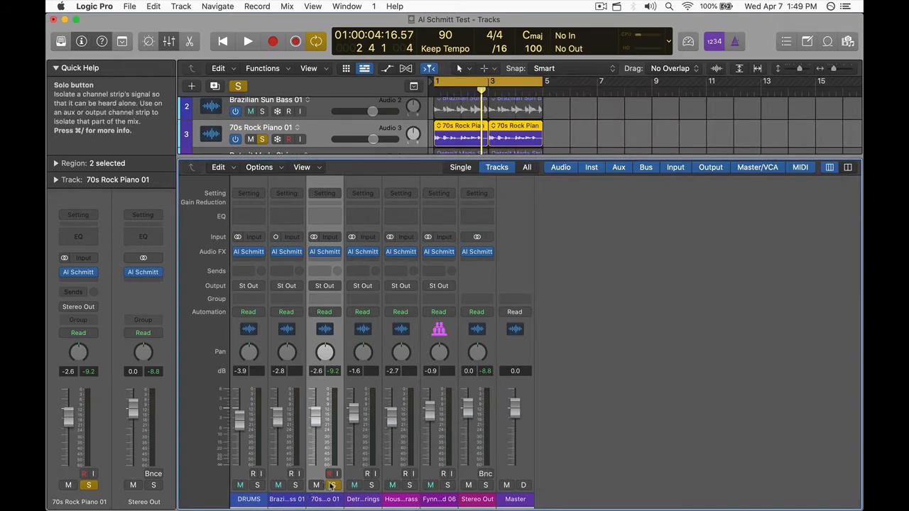
Step: Solo the Detroit Made Strings track instead of the piano, bypass its Al Schmitt plug-in and open the plug-in window
click(334, 486)
click(361, 473)
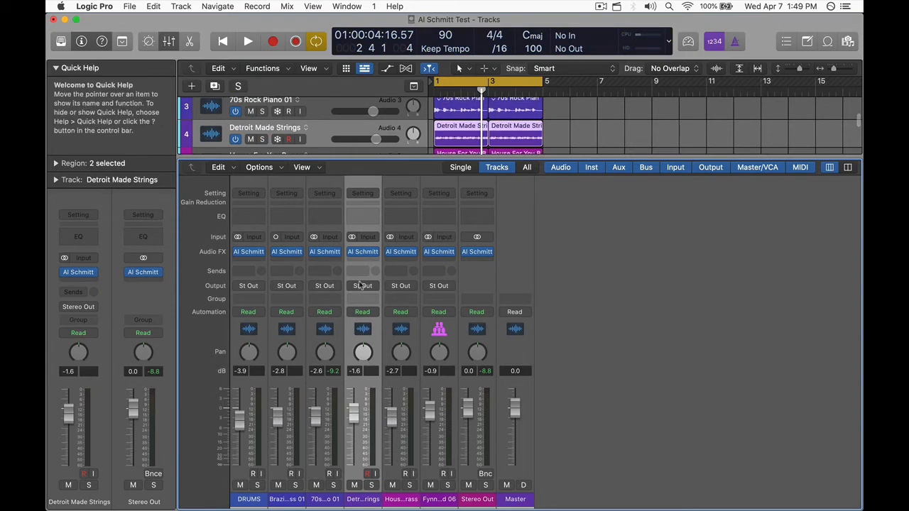
click(370, 483)
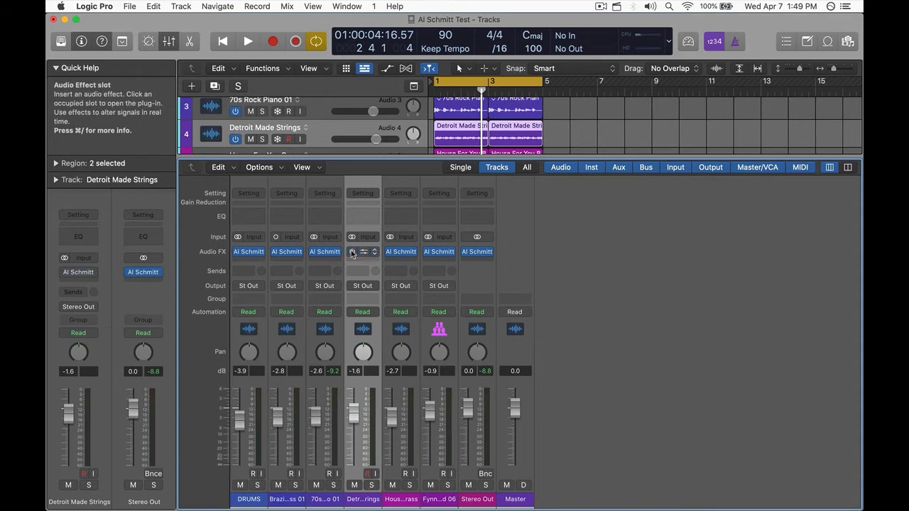
click(362, 251)
Step: Play the soloed strings with the Al Schmitt plug-in bypassed and enabled, leaving it enabled and closing its window
key(space)
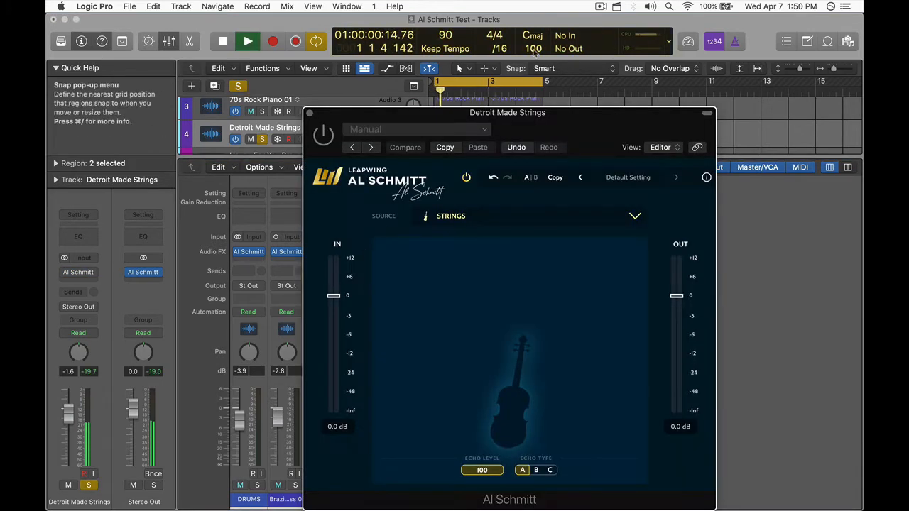
drag(541, 114, 542, 51)
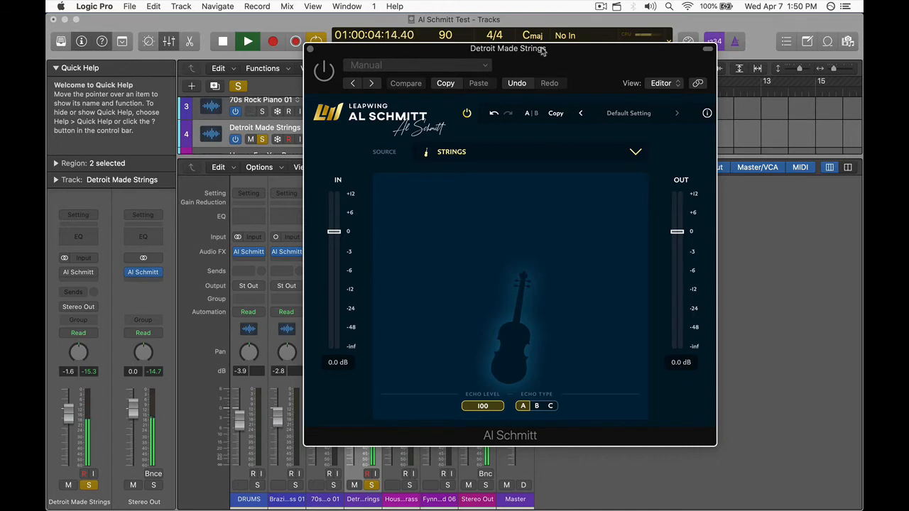
key(space)
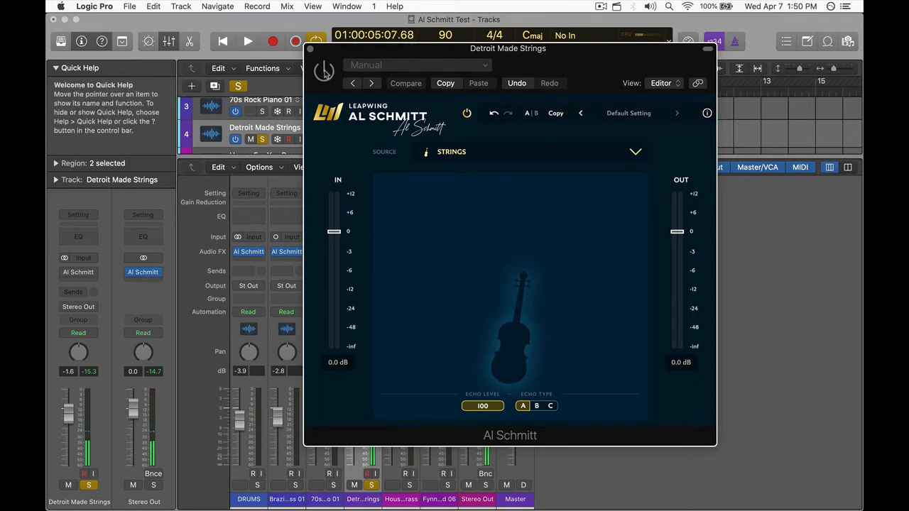
key(space)
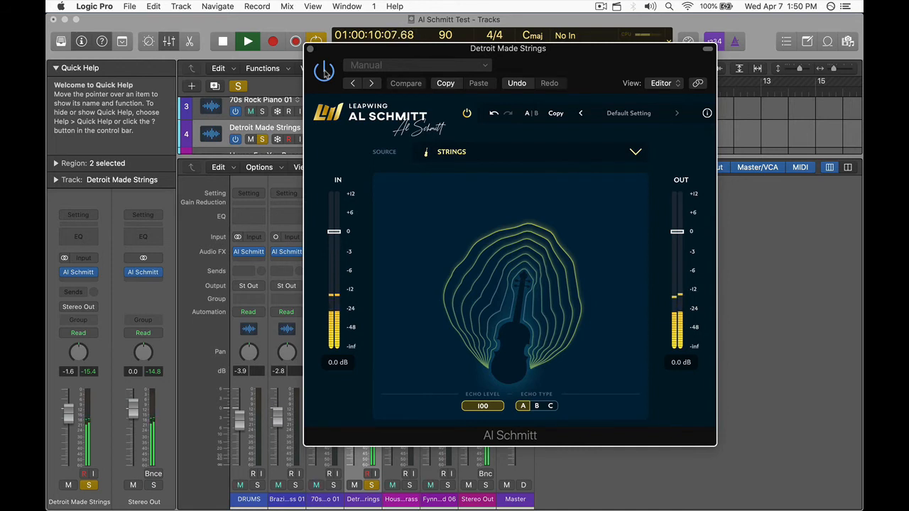
key(space)
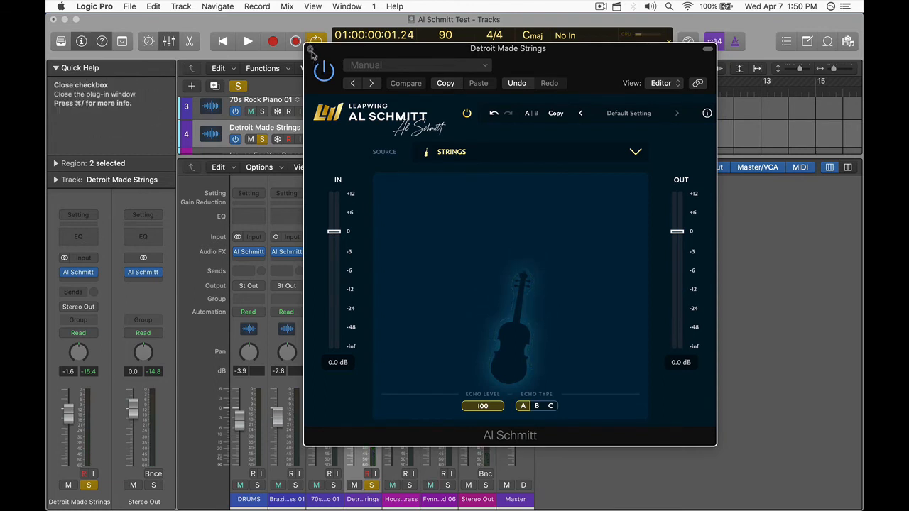
click(311, 51)
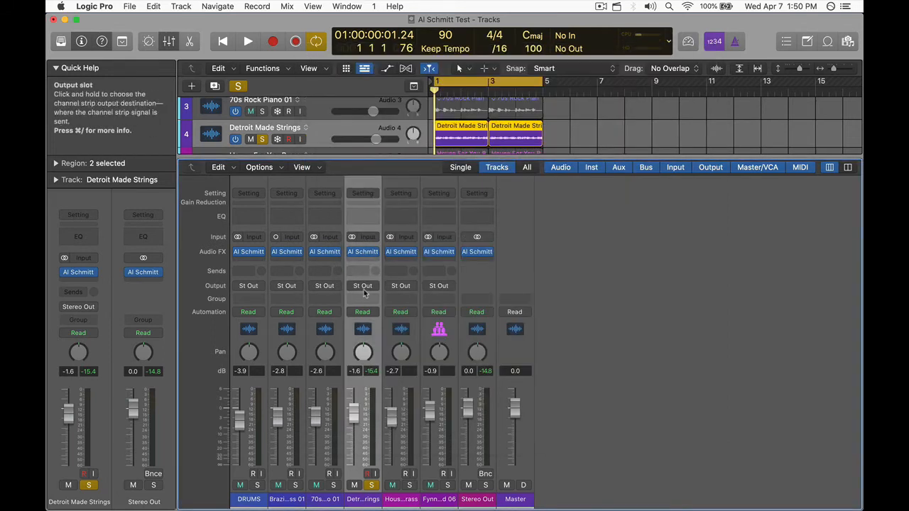
Step: Solo the House For You Brass track instead of the strings and open its Al Schmitt plug-in
click(409, 485)
click(373, 486)
click(405, 260)
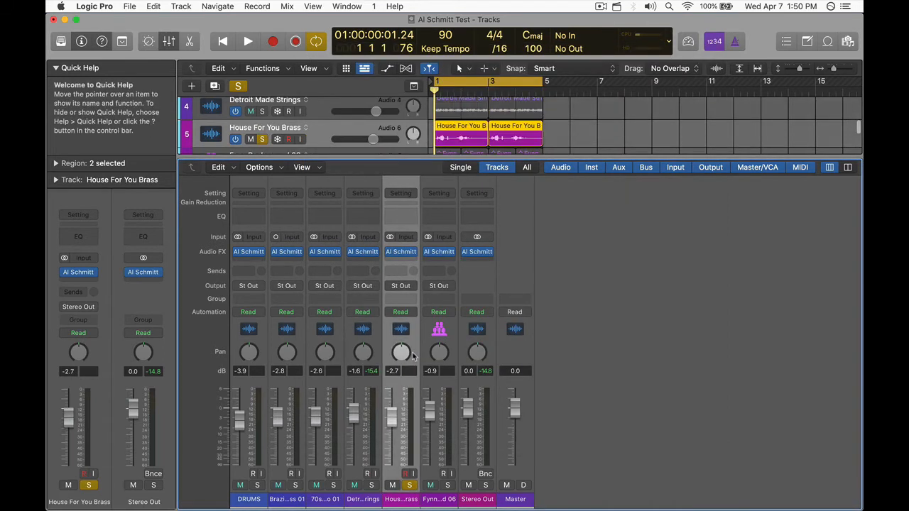
click(403, 253)
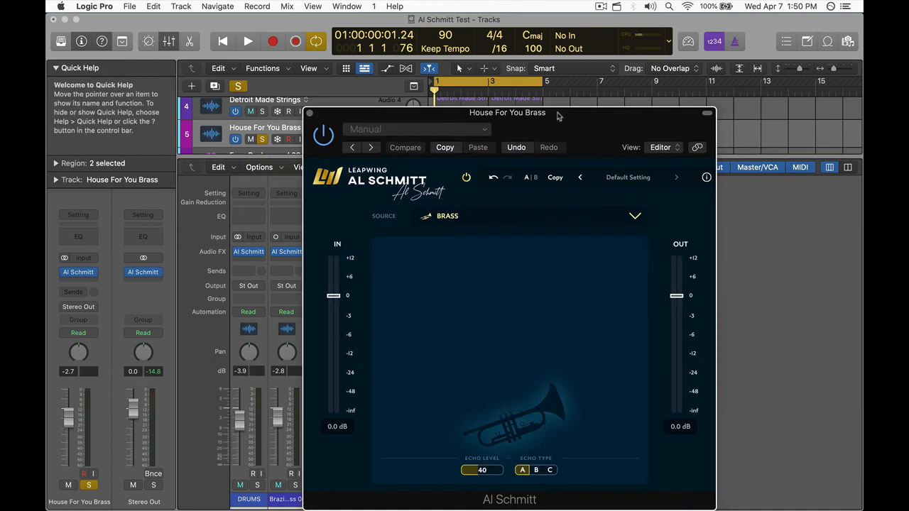
drag(561, 121, 673, 19)
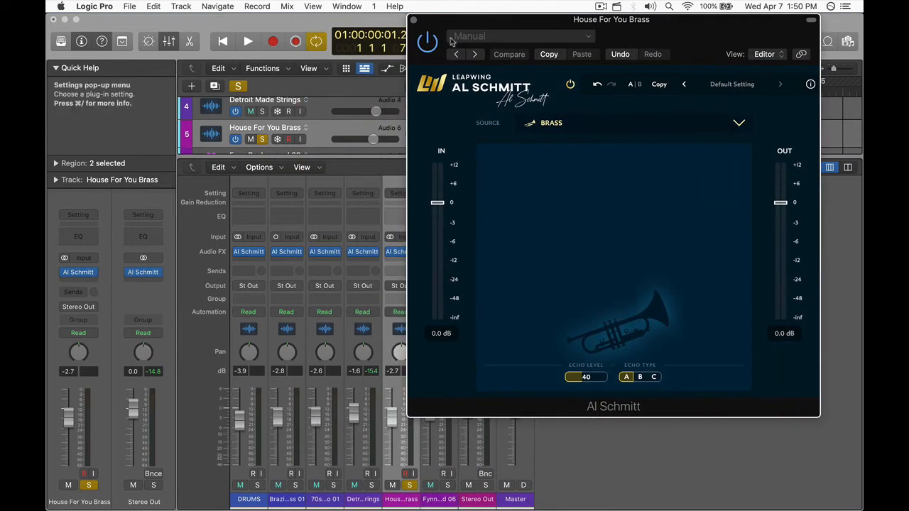
Step: Play the soloed brass and compare it with the Al Schmitt plug-in bypassed and enabled, leaving it enabled and closing its window
click(428, 43)
key(space)
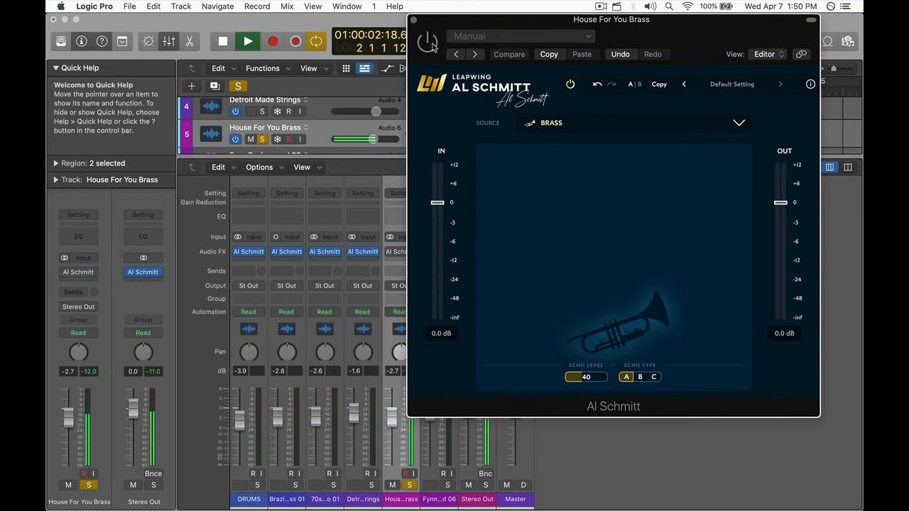
key(space)
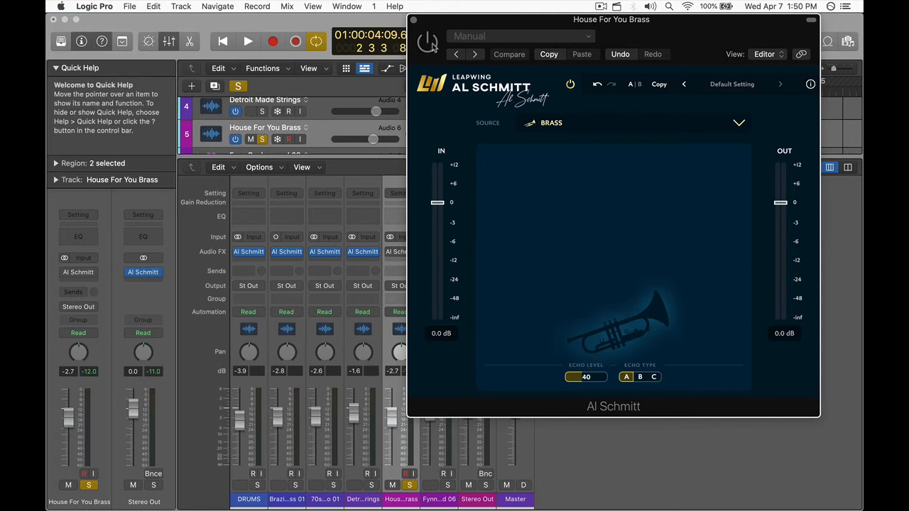
key(space)
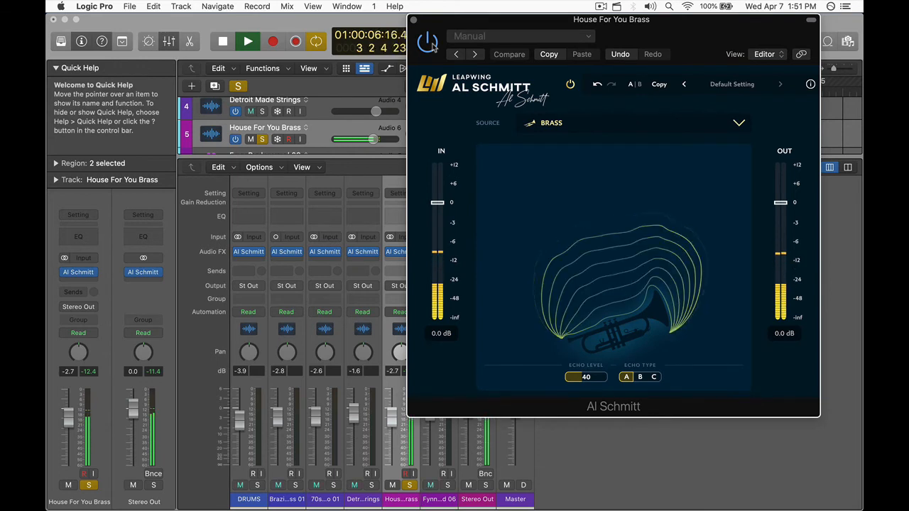
click(427, 41)
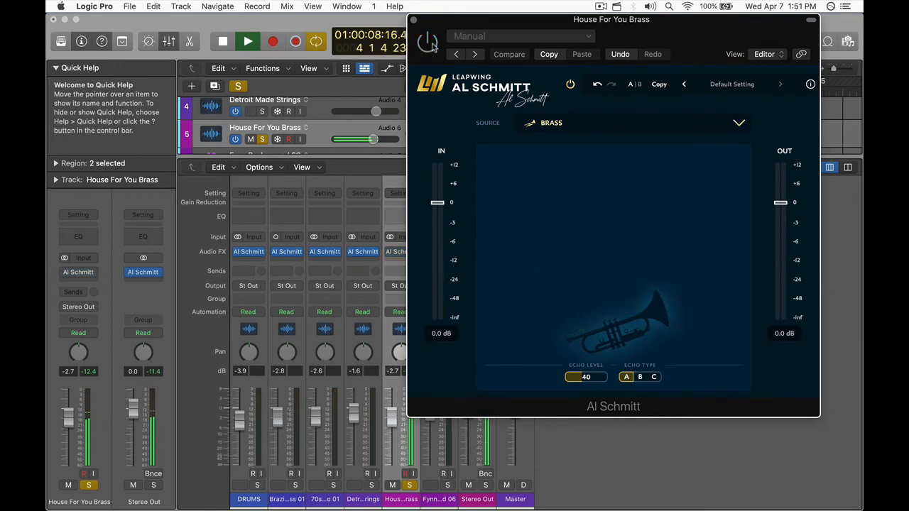
key(space)
click(427, 40)
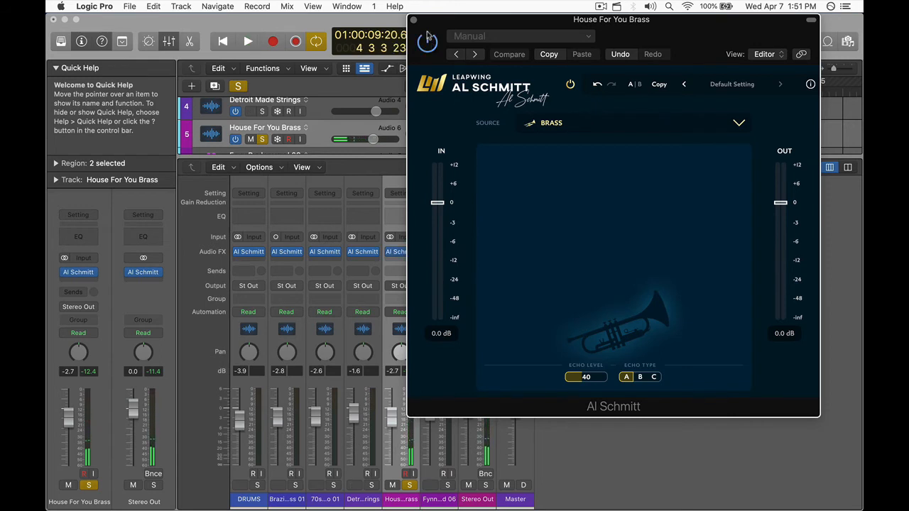
click(415, 21)
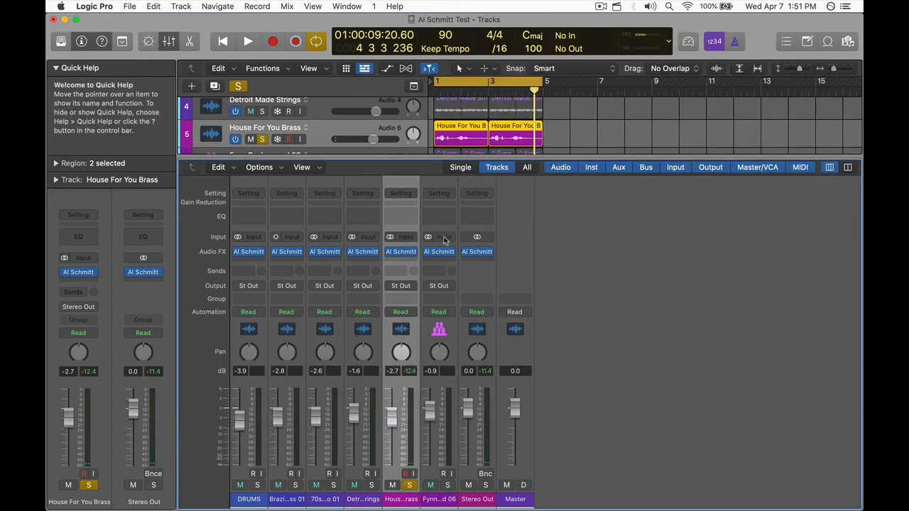
Step: Solo the Fynn Background 06 vocal track instead of the brass and open its Al Schmitt plug-in
click(439, 499)
click(411, 487)
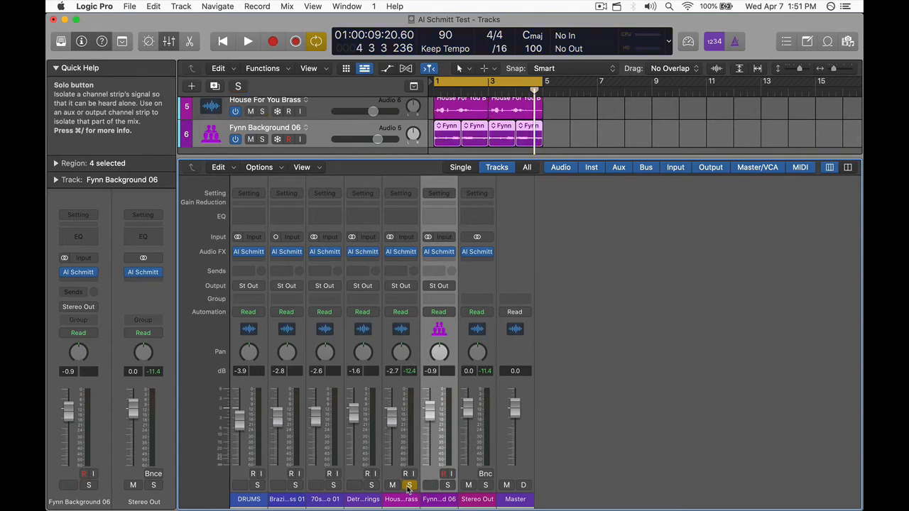
click(448, 485)
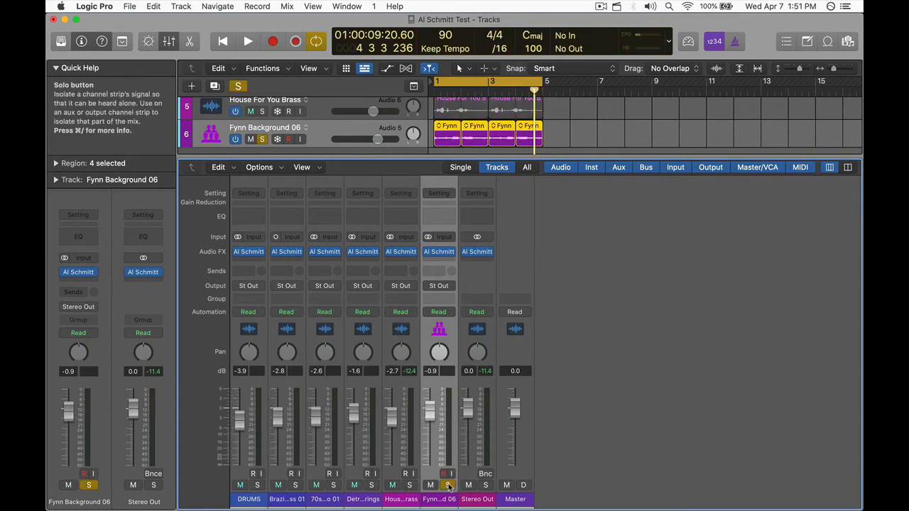
click(440, 252)
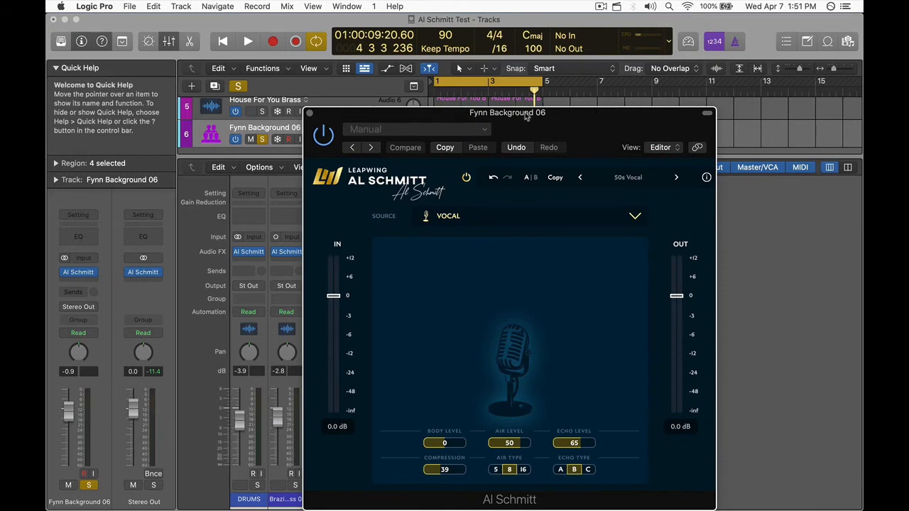
drag(512, 121, 608, 78)
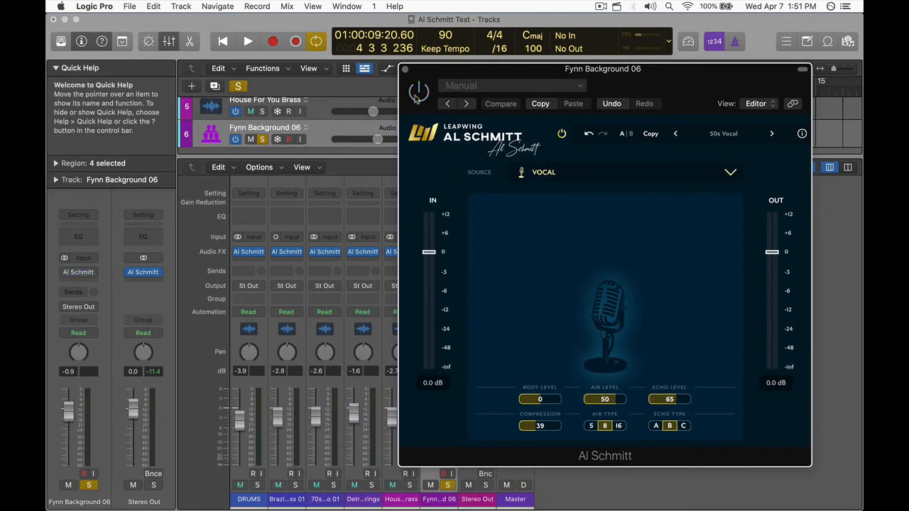
Step: Play the soloed background vocal and compare it with the Al Schmitt plug-in bypassed and enabled
key(space)
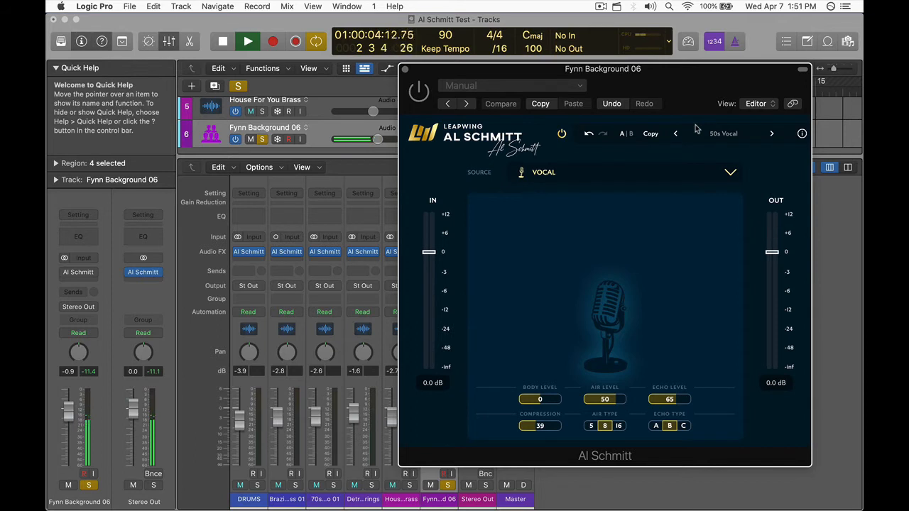
key(space)
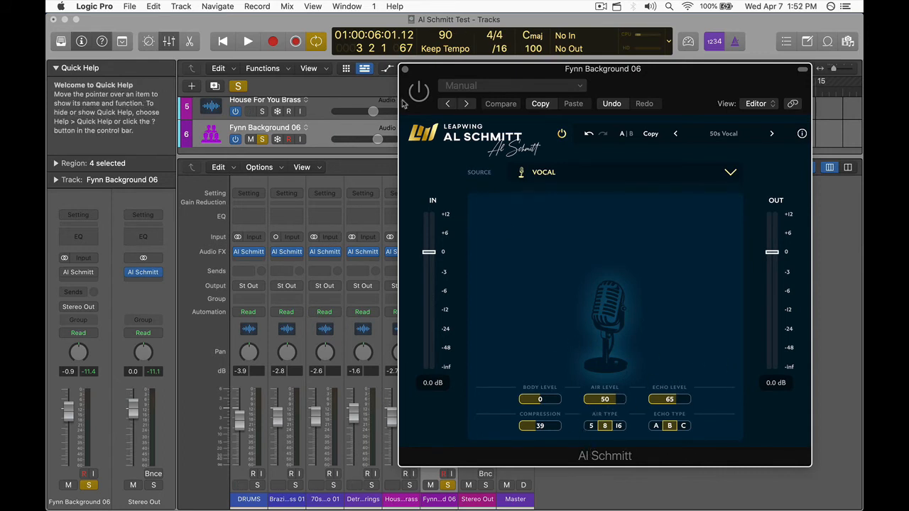
key(space)
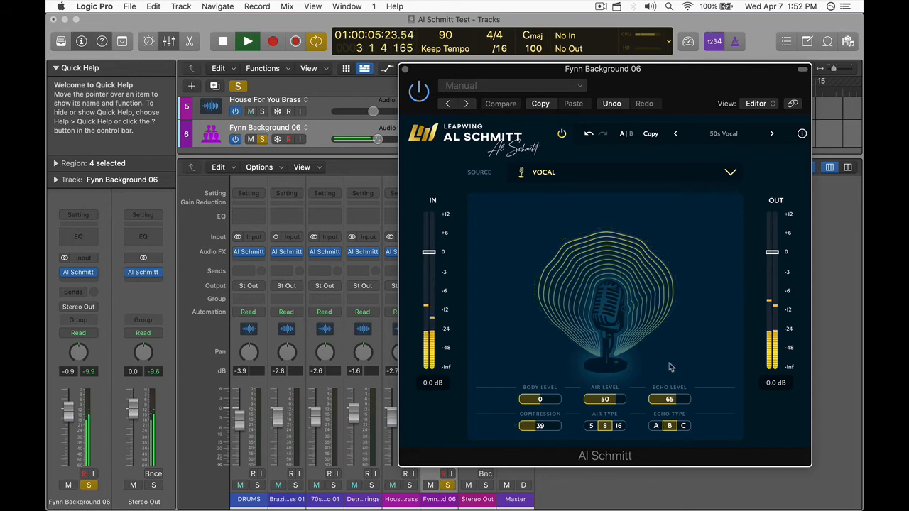
Step: Set the vocal plug-in's echo level to 70, compare it bypassed and enabled, and close the window with the plug-in enabled
click(678, 400)
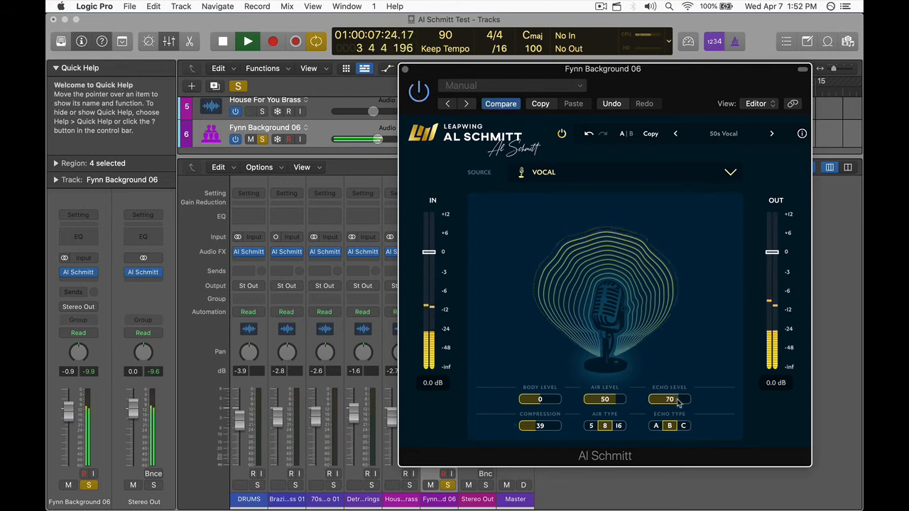
click(419, 91)
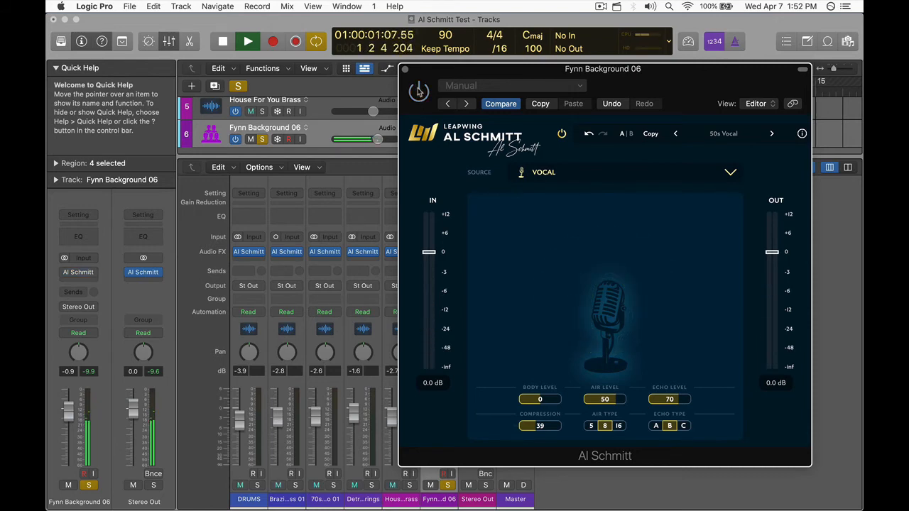
click(420, 91)
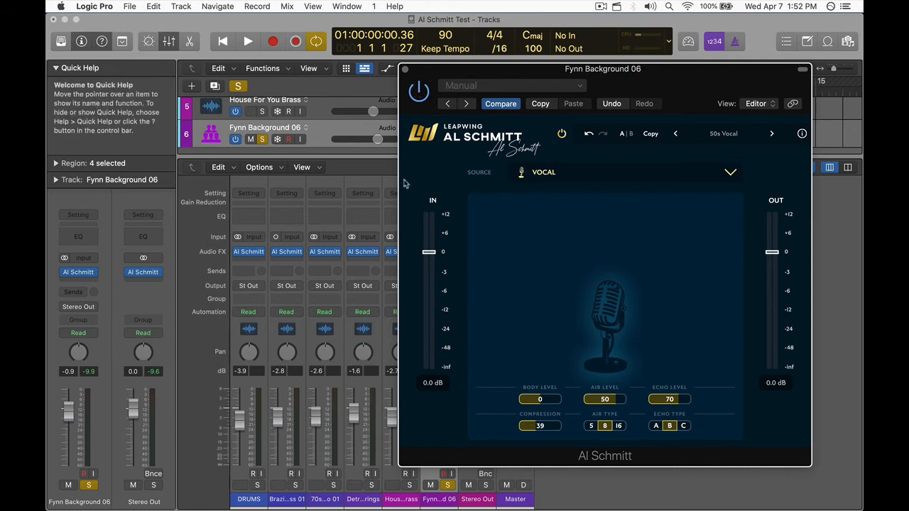
click(403, 69)
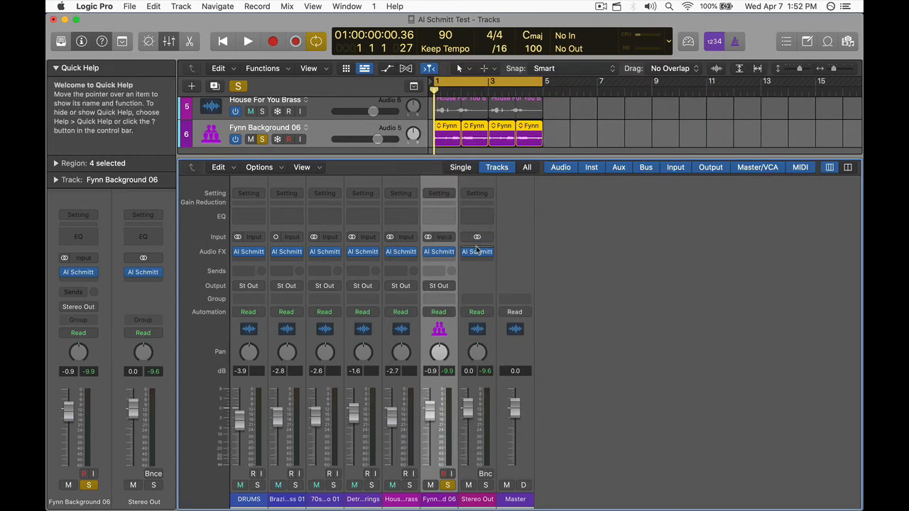
Step: Unsolo the background vocal, bypass the Al Schmitt plug-in on the Stereo Out channel and open its window
mouse_move(478, 252)
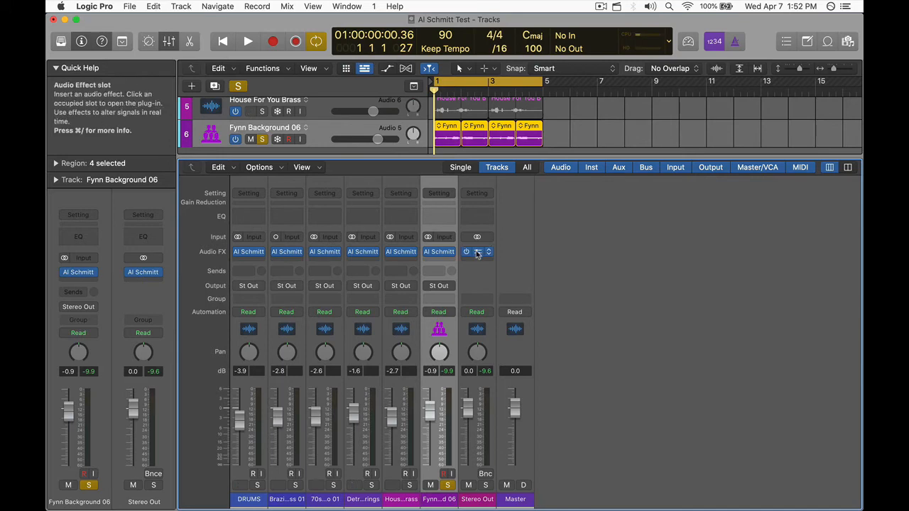
click(261, 139)
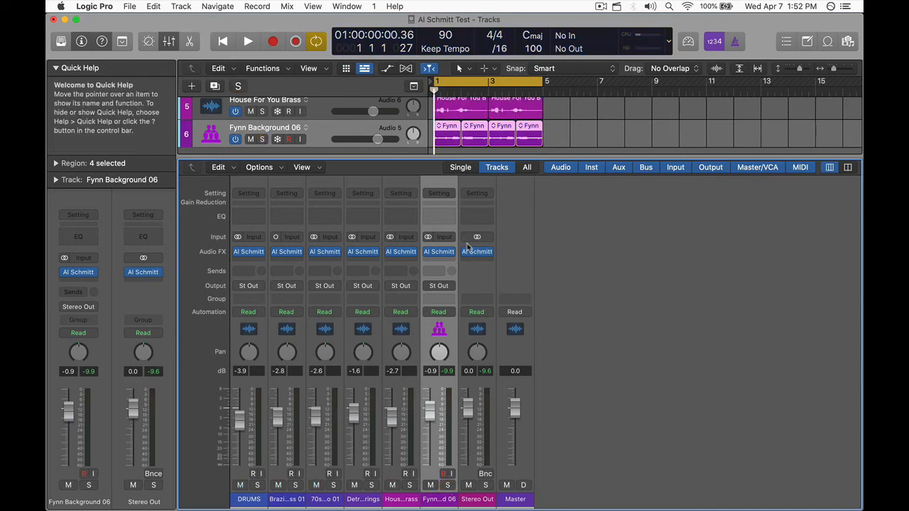
mouse_move(468, 256)
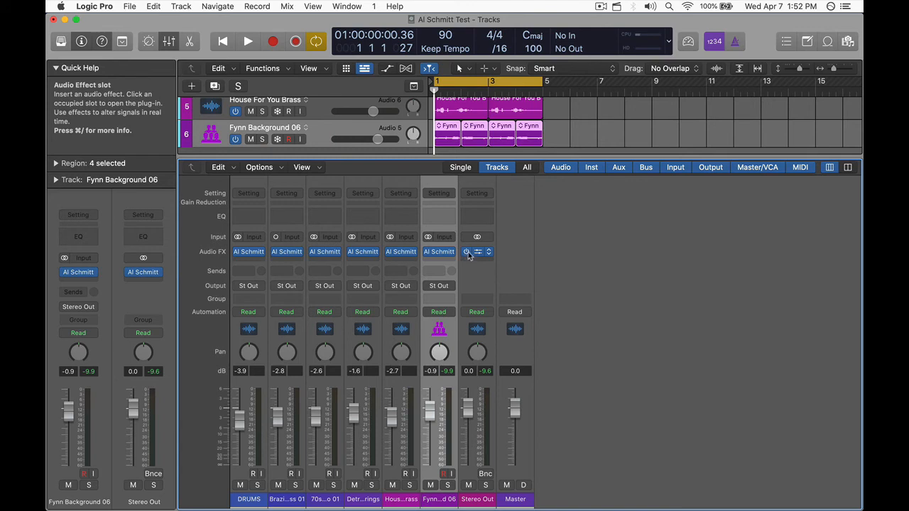
click(467, 252)
click(478, 253)
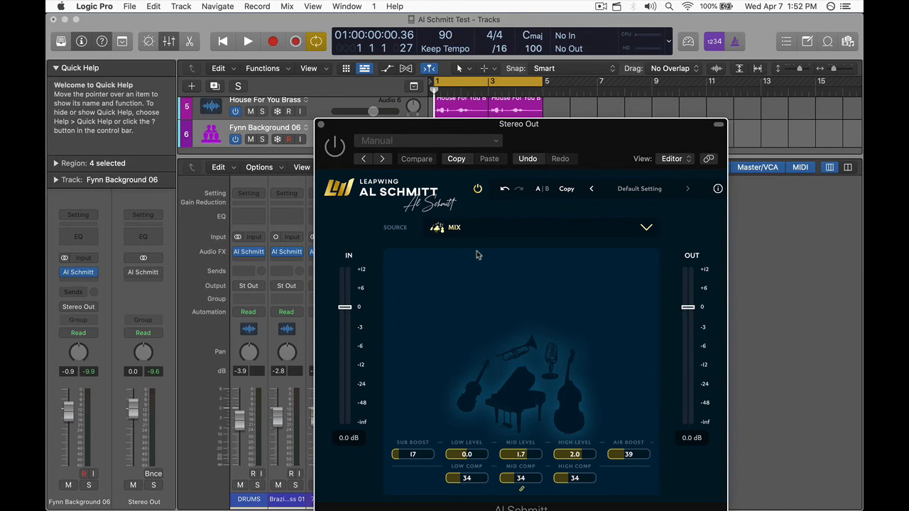
Step: Play the full mix and compare it with the Stereo Out Al Schmitt plug-in bypassed and enabled, leaving it enabled
key(space)
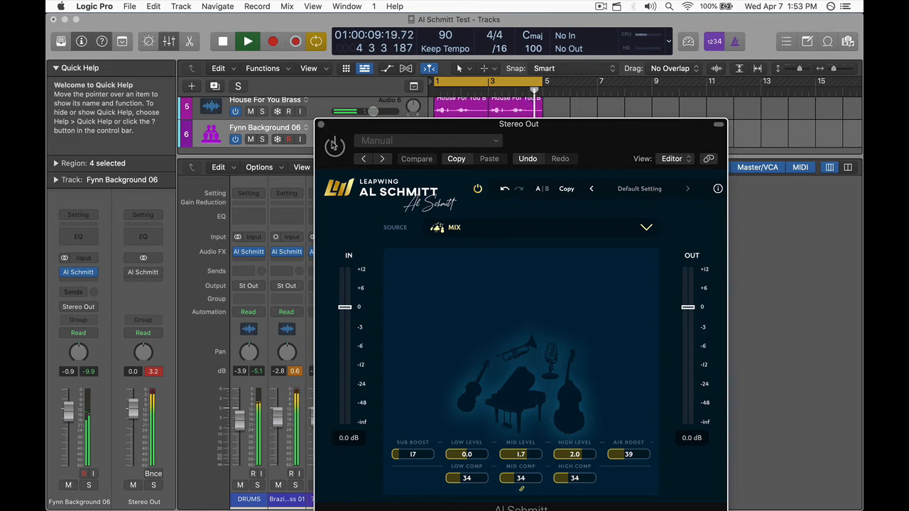
key(space)
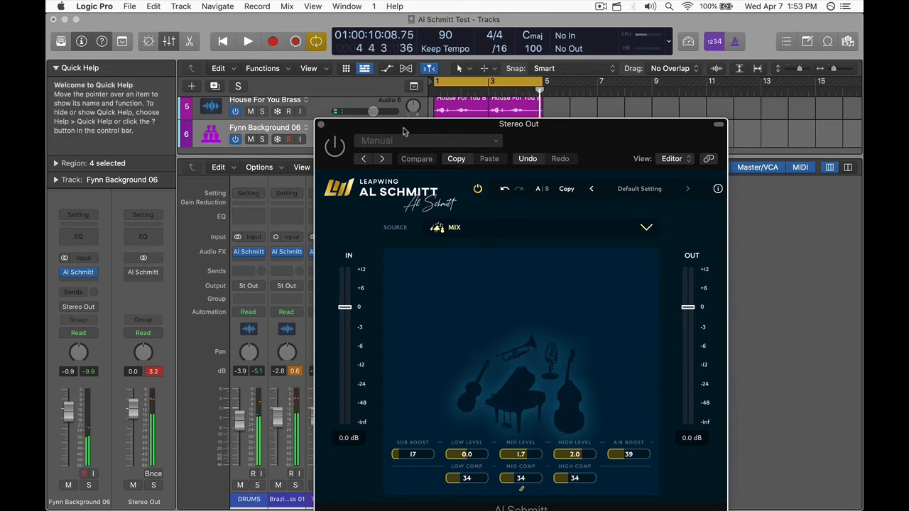
drag(364, 144, 375, 89)
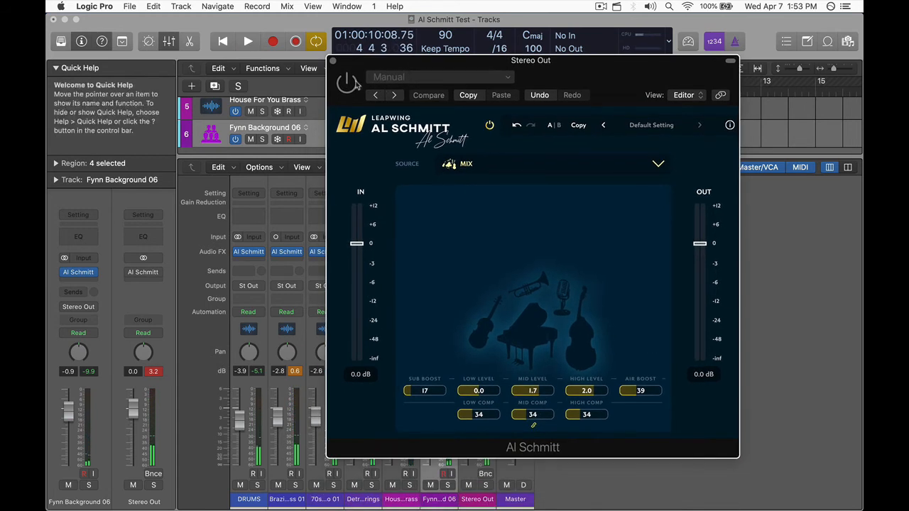
click(354, 91)
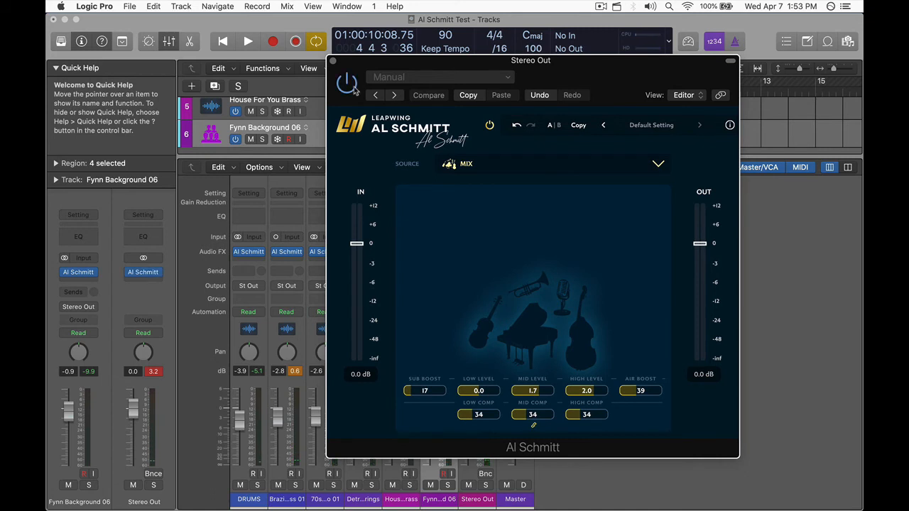
key(space)
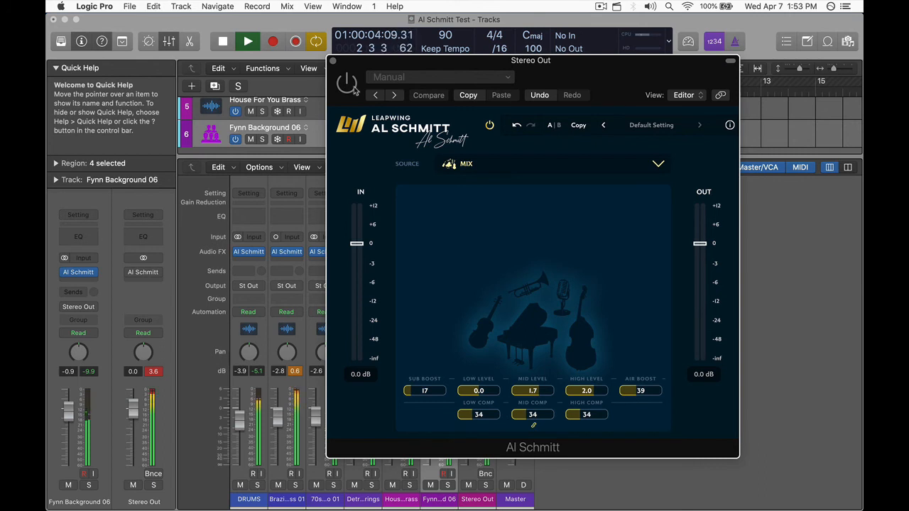
click(354, 89)
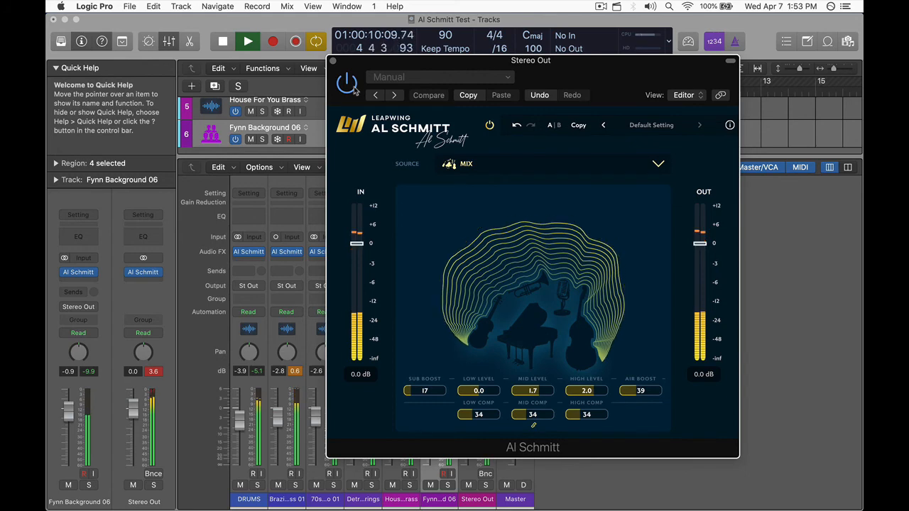
key(space)
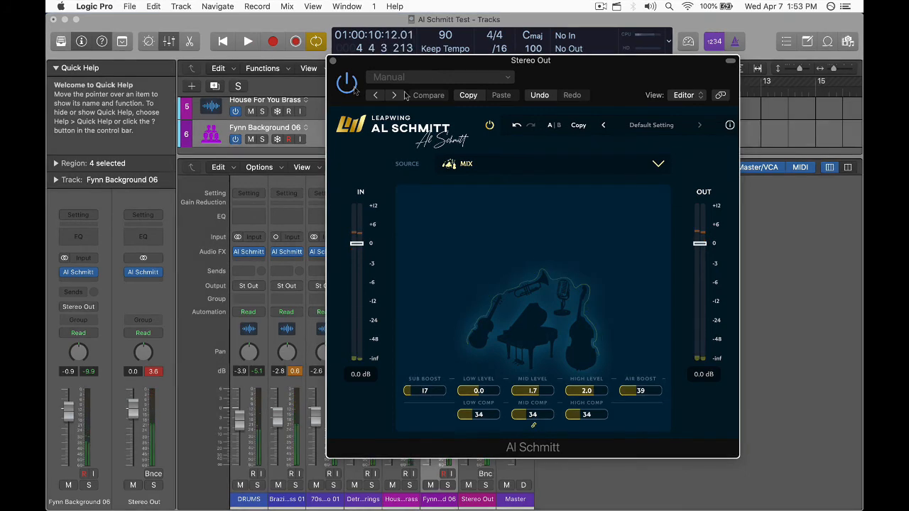